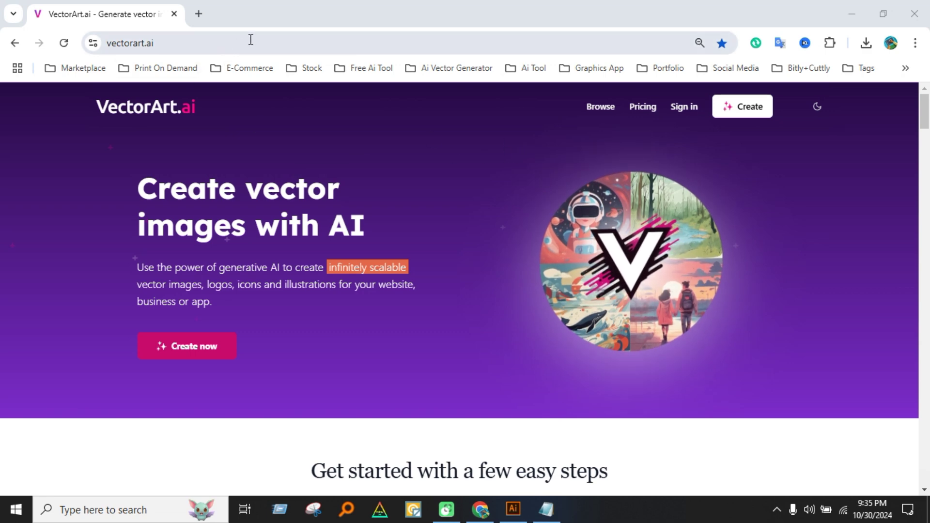
Open the image creation page and clear the sample text from the prompt
click(328, 39)
click(329, 39)
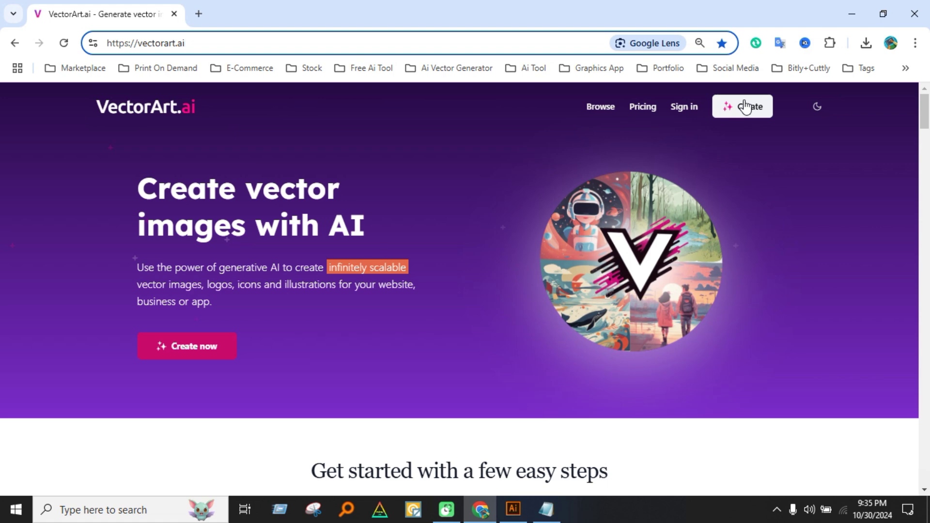
click(214, 357)
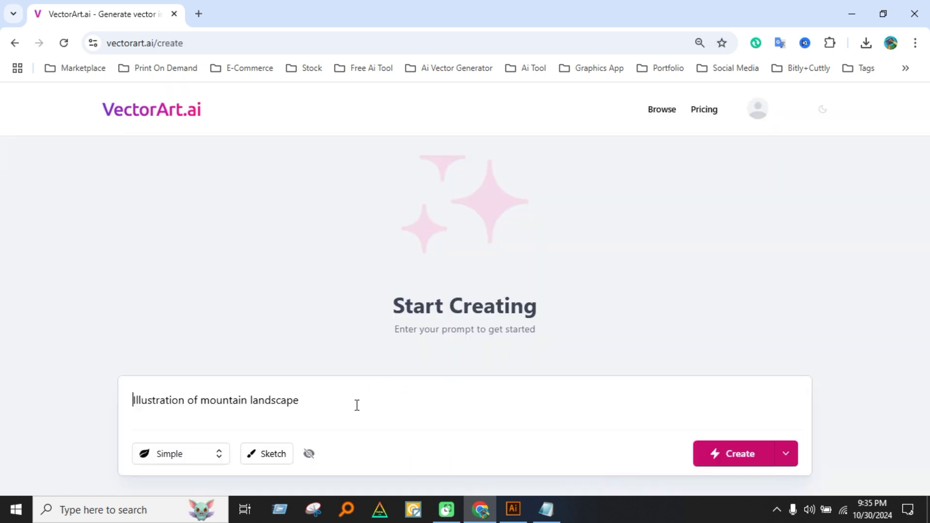
click(374, 399)
drag(310, 402, 100, 403)
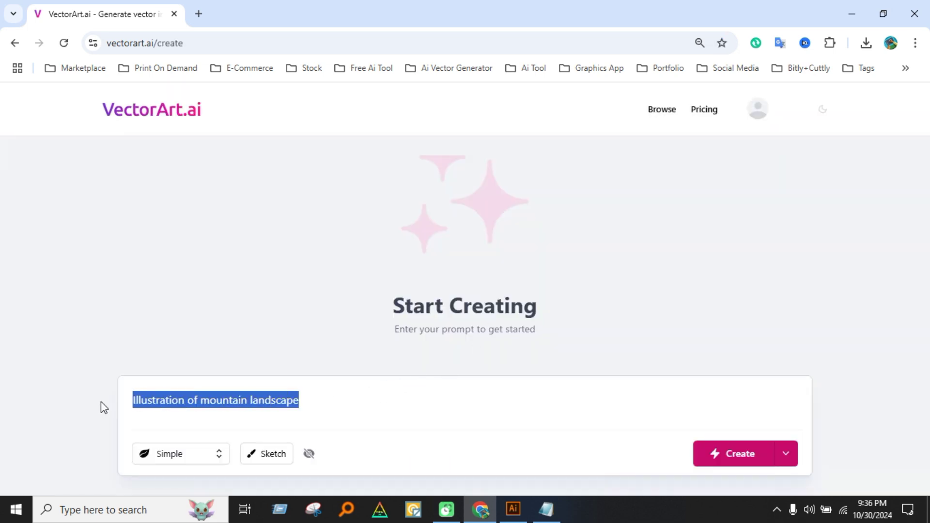
key(BackSpace)
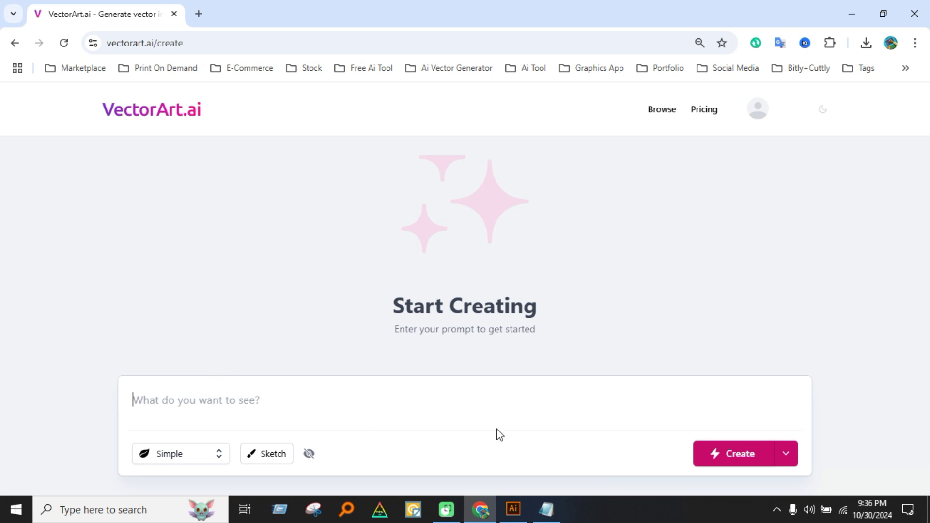
Copy the kawaii-style Christmas trees prompt from New Text Document.txt in Notepad and paste it into the VectorArt.ai prompt
click(546, 508)
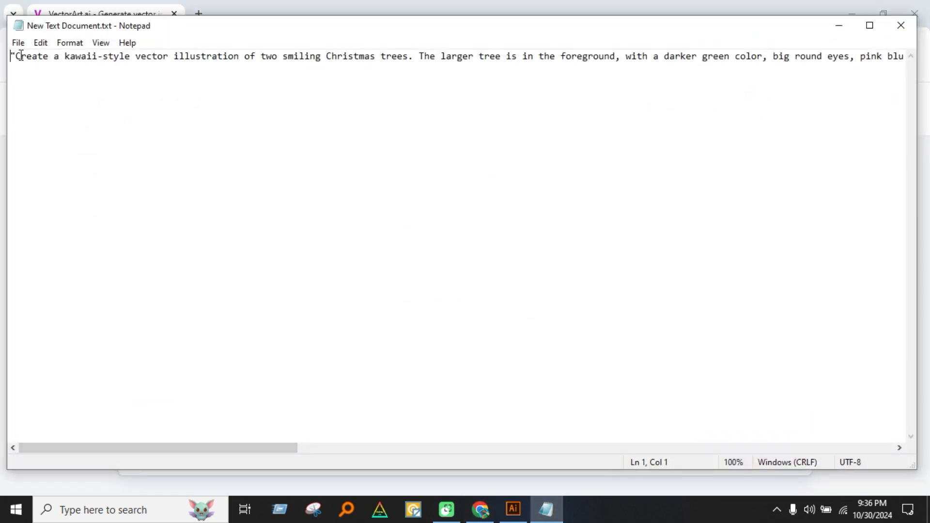
drag(15, 56, 900, 73)
key(ctrl+c)
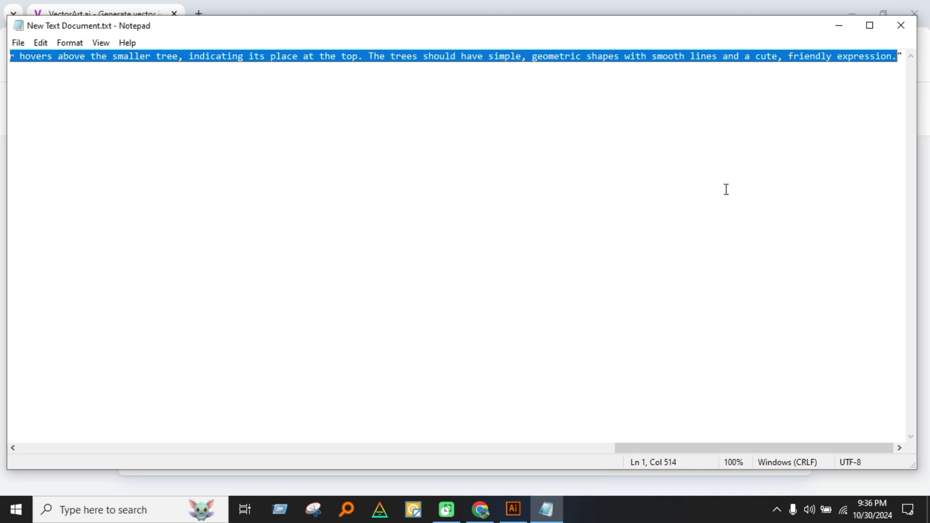
click(481, 509)
click(346, 410)
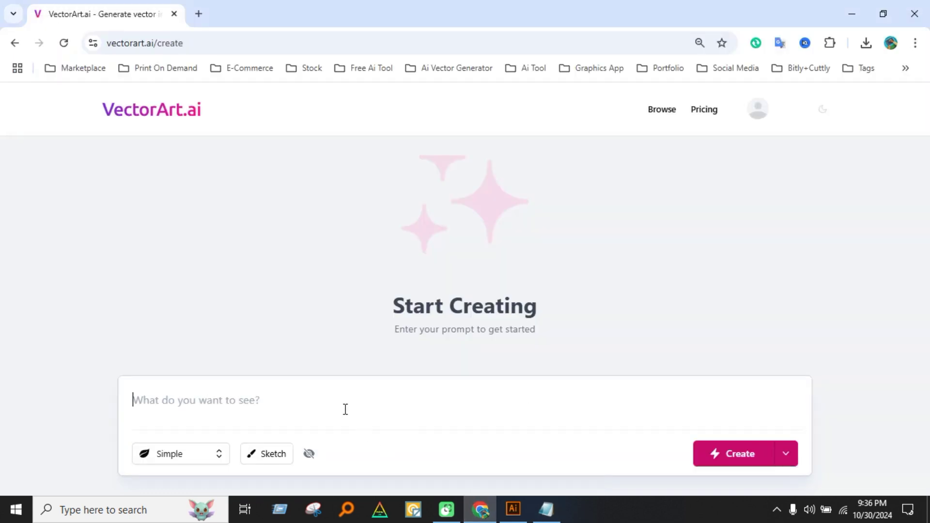
key(ctrl+v)
scroll(438, 399, up, 3)
scroll(438, 398, down, 3)
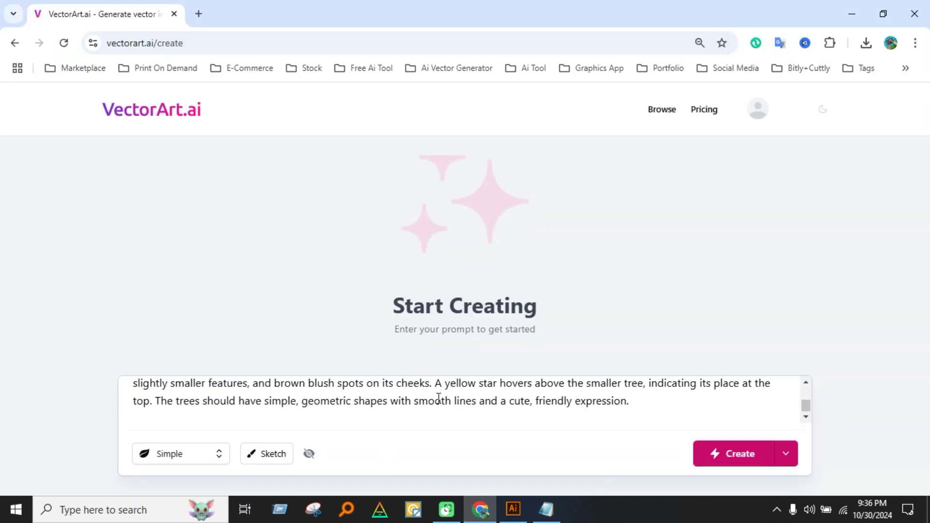
Review the available styles, keep Simple, and generate a single image from the prompt
click(213, 453)
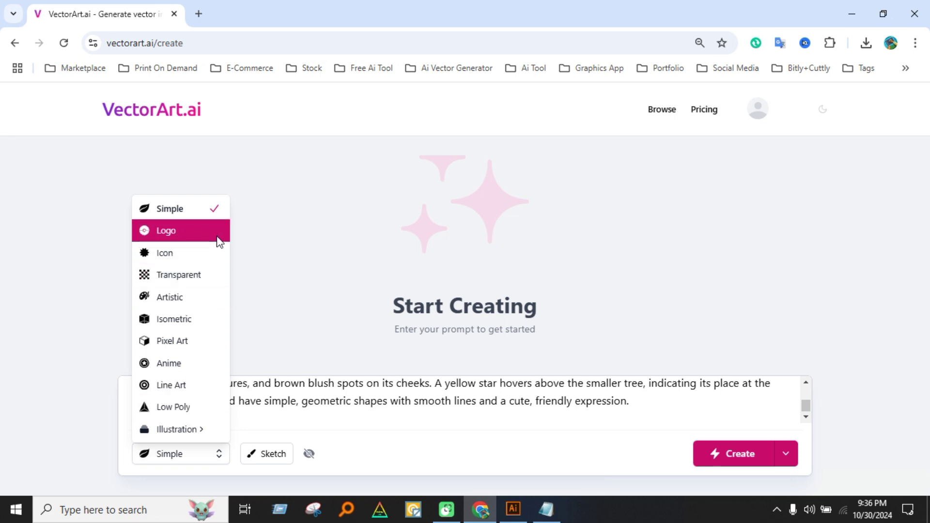
click(279, 257)
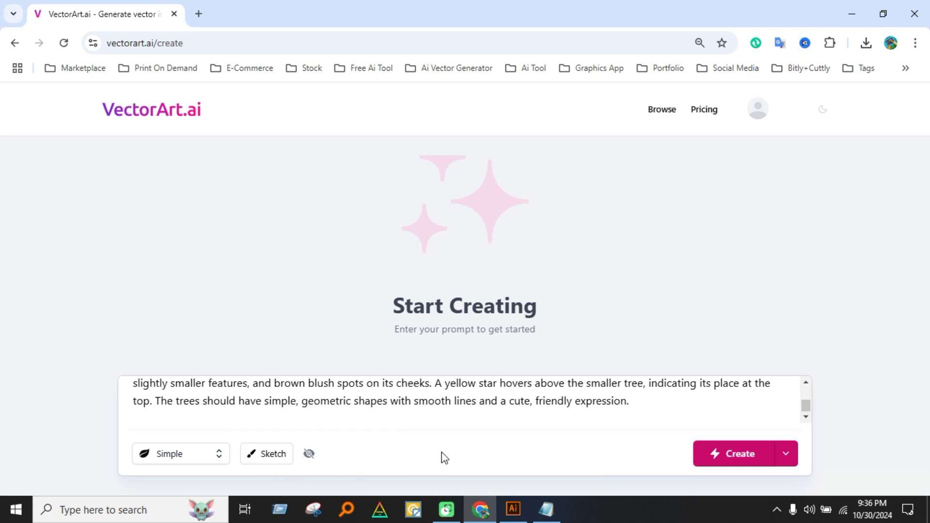
scroll(651, 402, up, 3)
scroll(651, 402, down, 5)
click(786, 455)
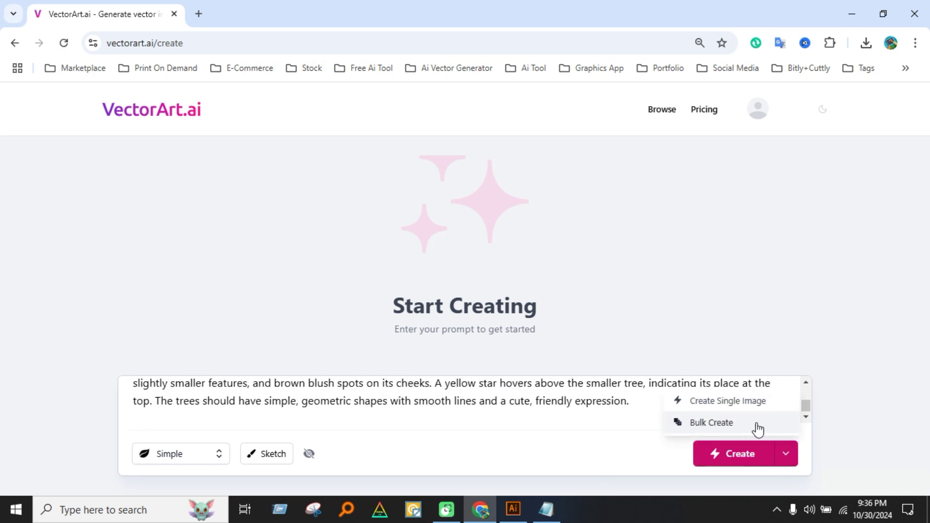
click(740, 403)
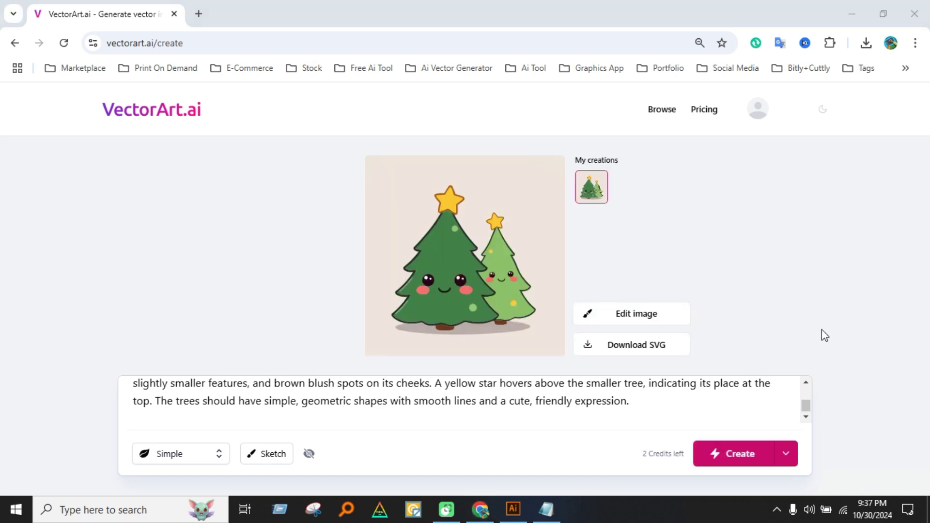
Download the generated Christmas trees image as an SVG file
mouse_move(542, 266)
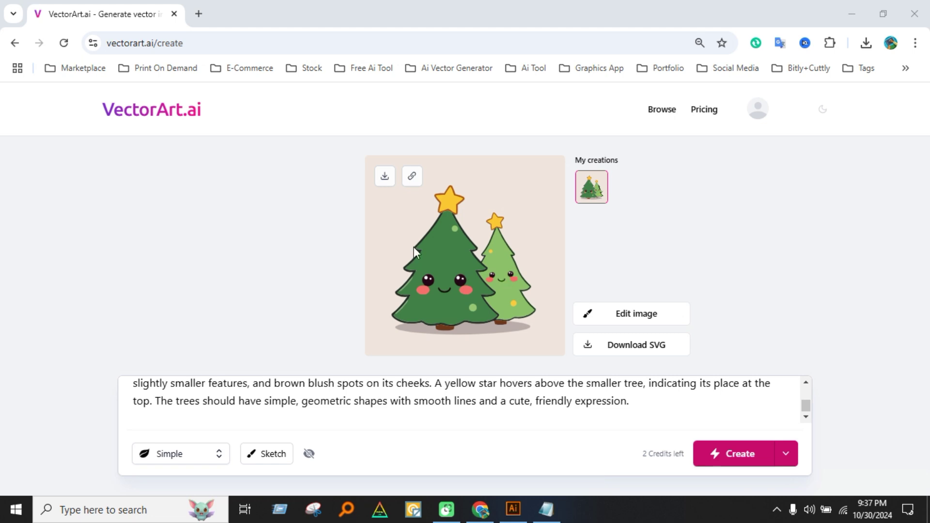
click(385, 178)
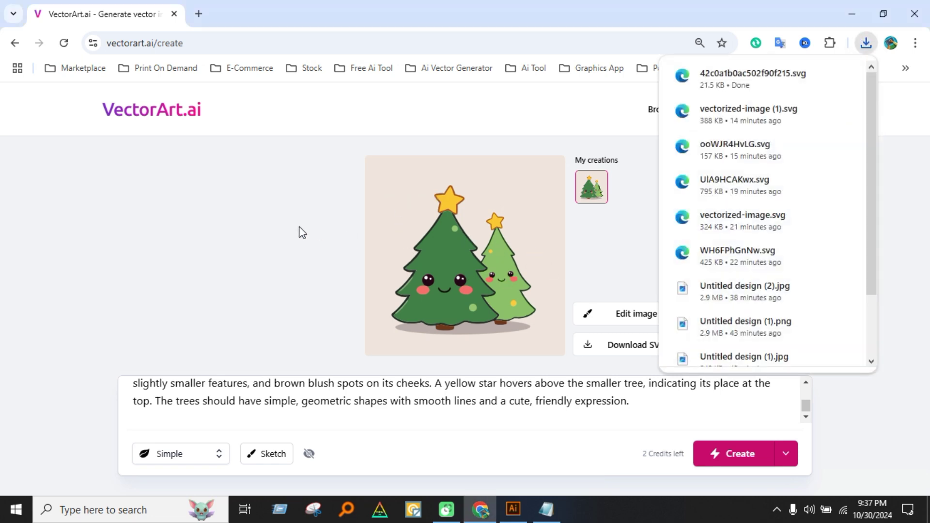
click(211, 221)
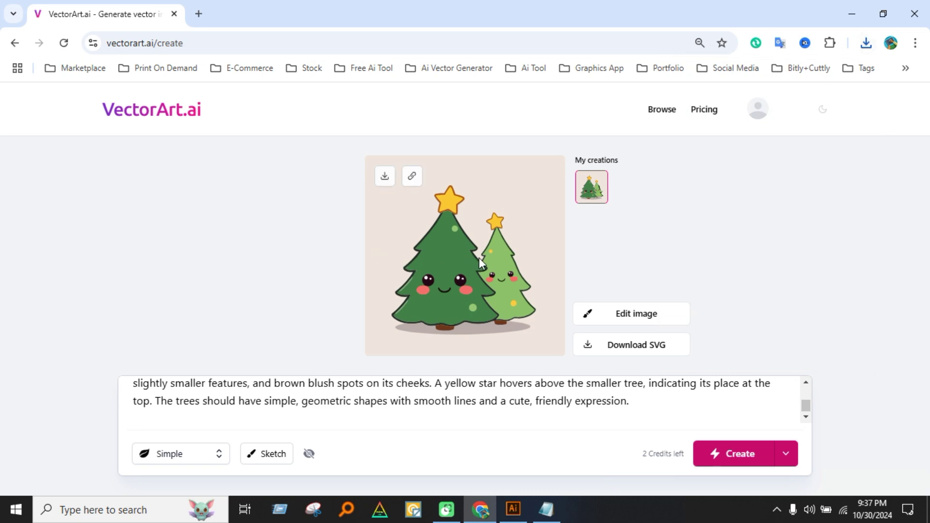
View the generated image in the online image editor and return to the creation page
click(636, 316)
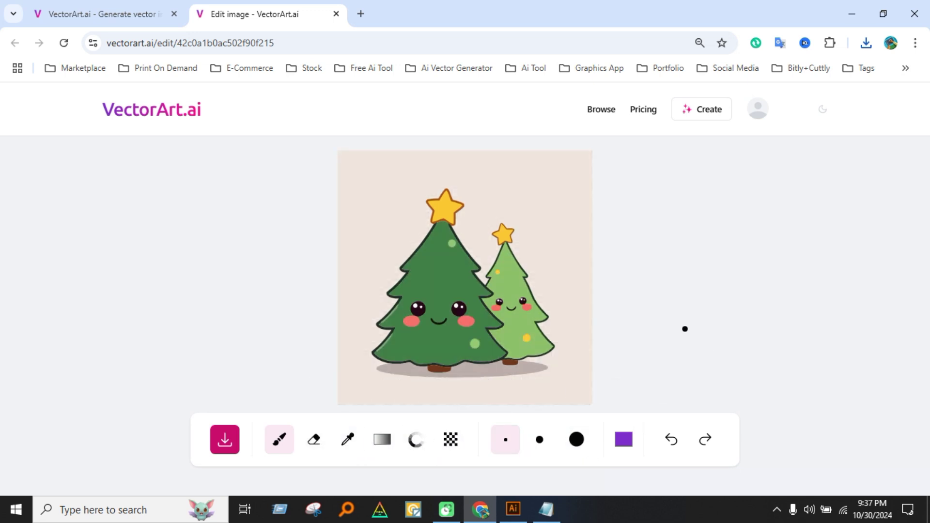
click(116, 13)
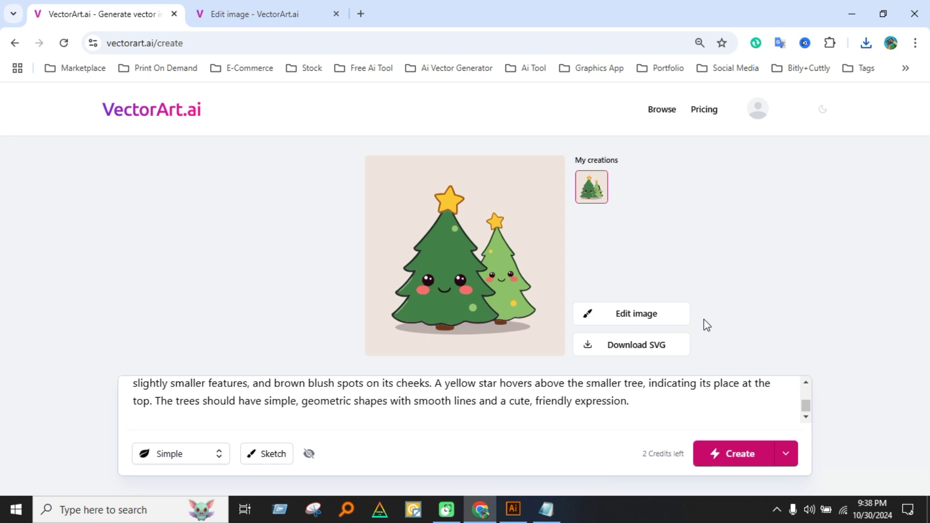
scroll(456, 404, up, 3)
scroll(480, 393, down, 3)
Switch to Illustrator and open 42c0a1b0ac502f90f215.svg from the Downloads folder
click(513, 509)
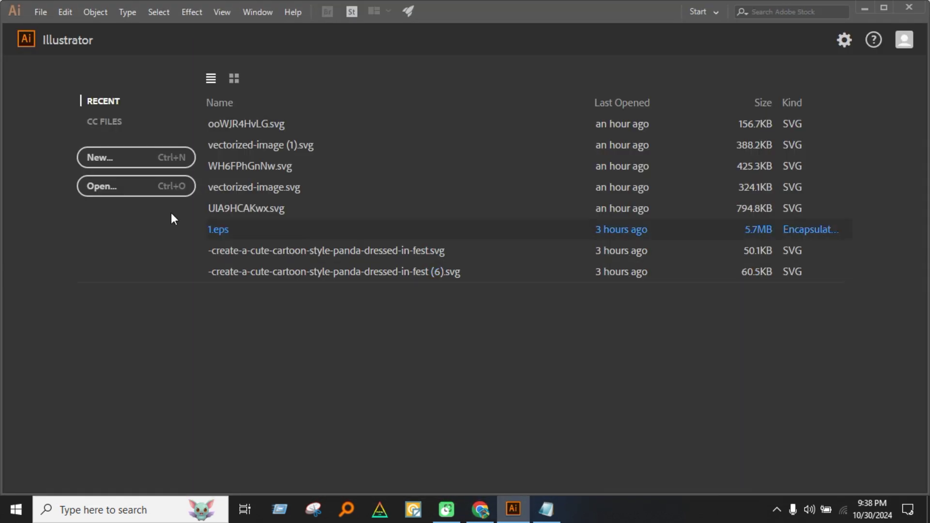
click(162, 192)
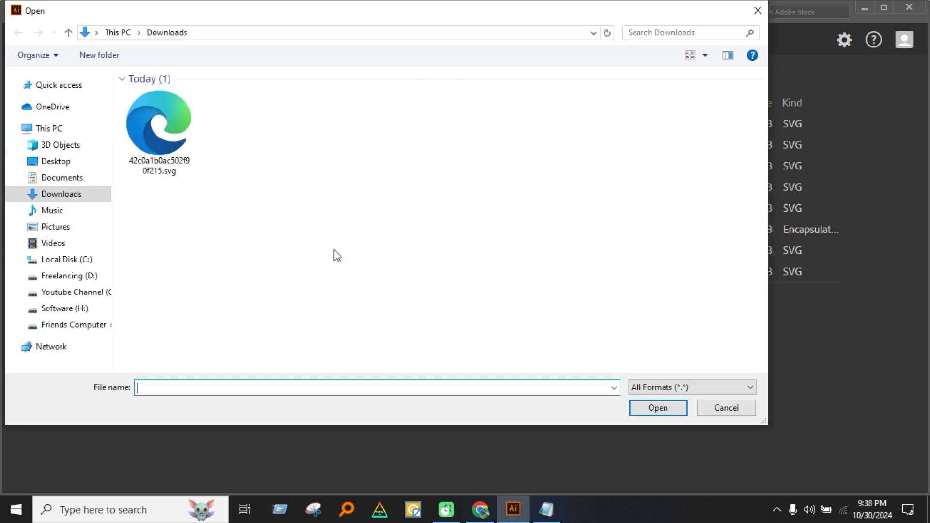
click(173, 155)
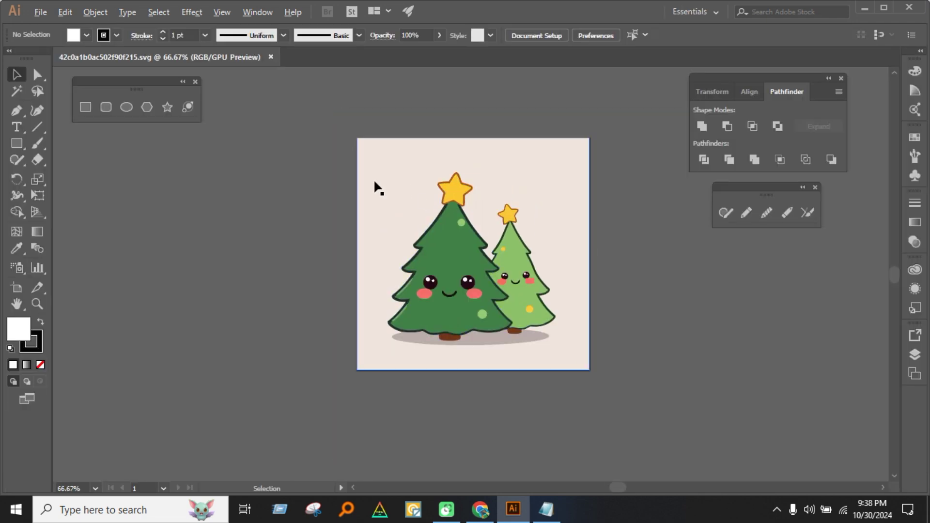
Separate the two trees from the beige background, placing them left of the artboard, and delete the background rectangle
scroll(376, 187, down, 1)
click(522, 267)
drag(471, 244, 300, 244)
drag(307, 187, 519, 221)
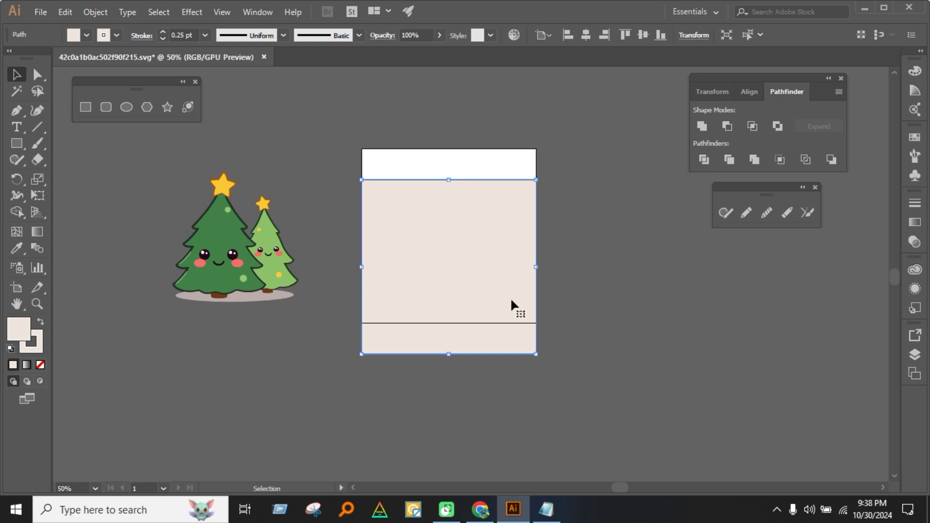
scroll(233, 242, up, 4)
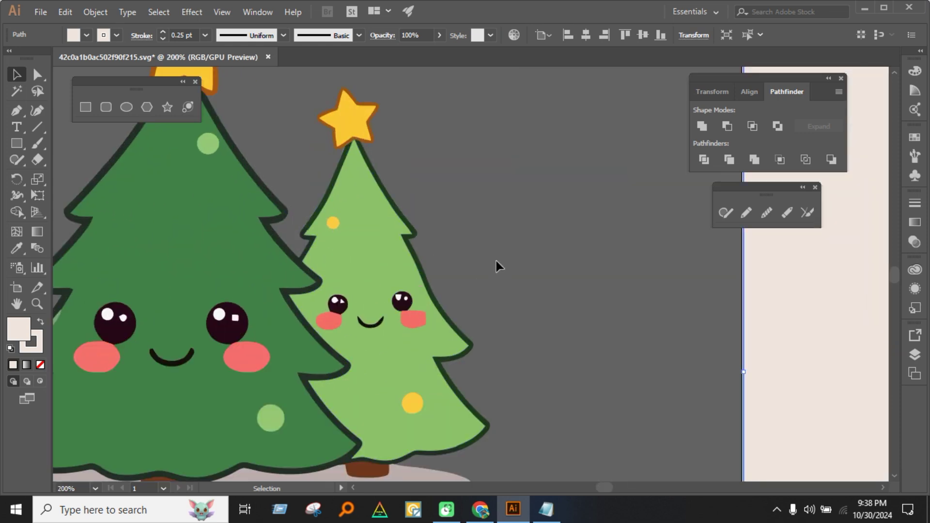
scroll(475, 257, down, 1)
scroll(475, 257, up, 1)
scroll(480, 252, down, 1)
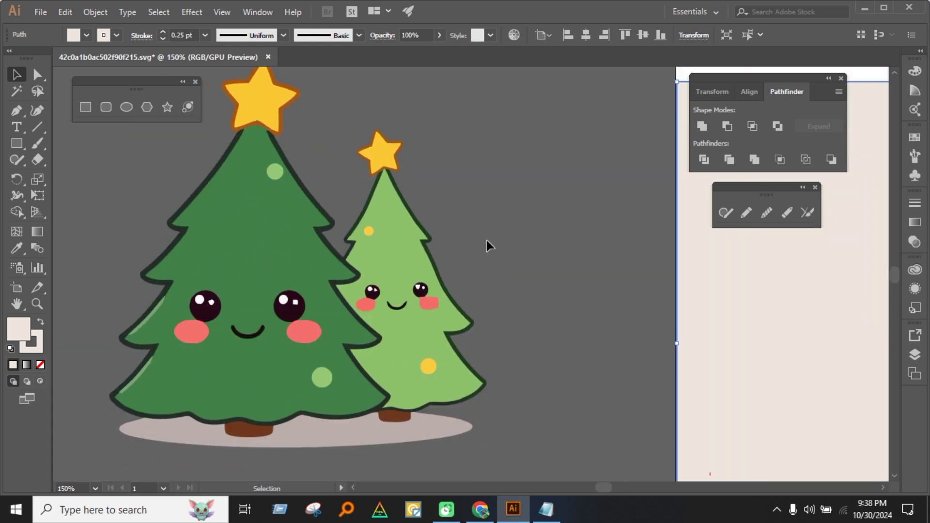
scroll(503, 252, down, 1)
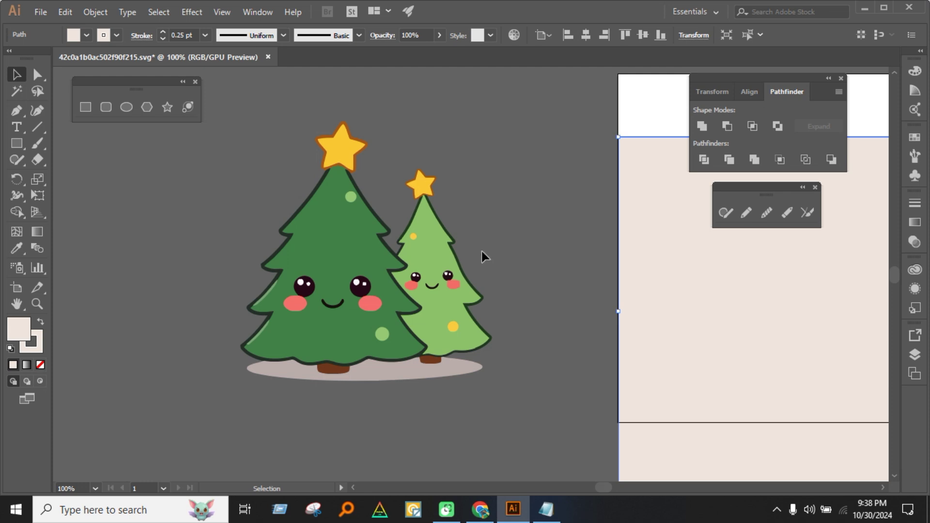
scroll(482, 251, down, 1)
key(Delete)
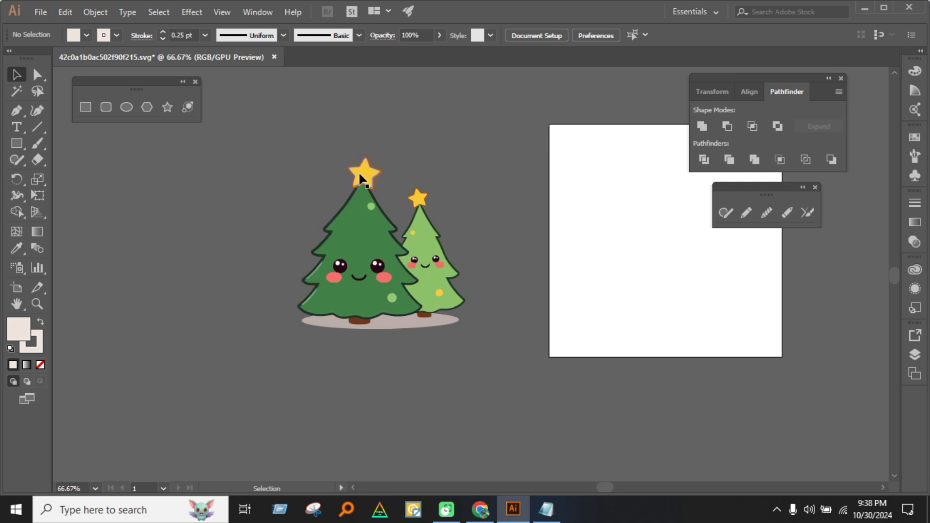
Try moving the ground shadow below the trees, and undo the move
scroll(365, 167, up, 2)
scroll(420, 216, down, 2)
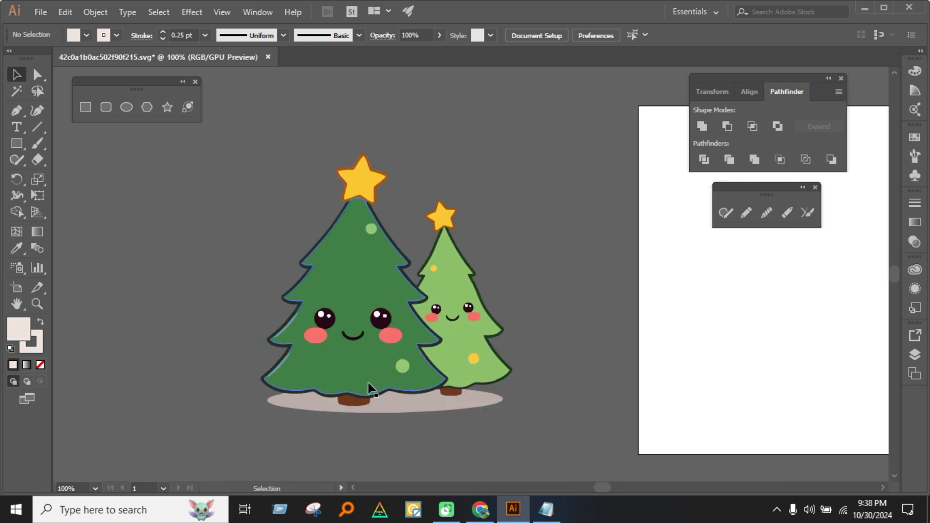
scroll(347, 376, up, 3)
scroll(383, 310, up, 2)
scroll(380, 296, down, 3)
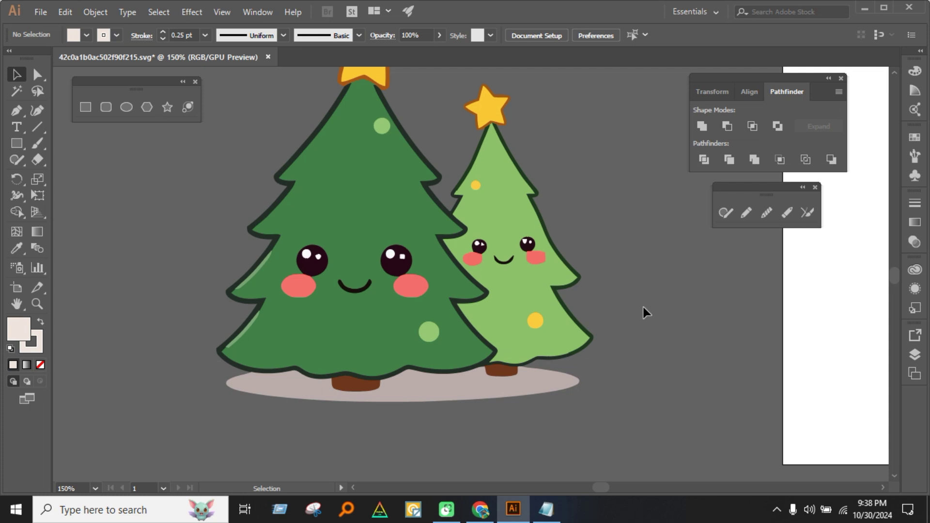
drag(463, 399, 461, 473)
key(ctrl+z)
click(652, 374)
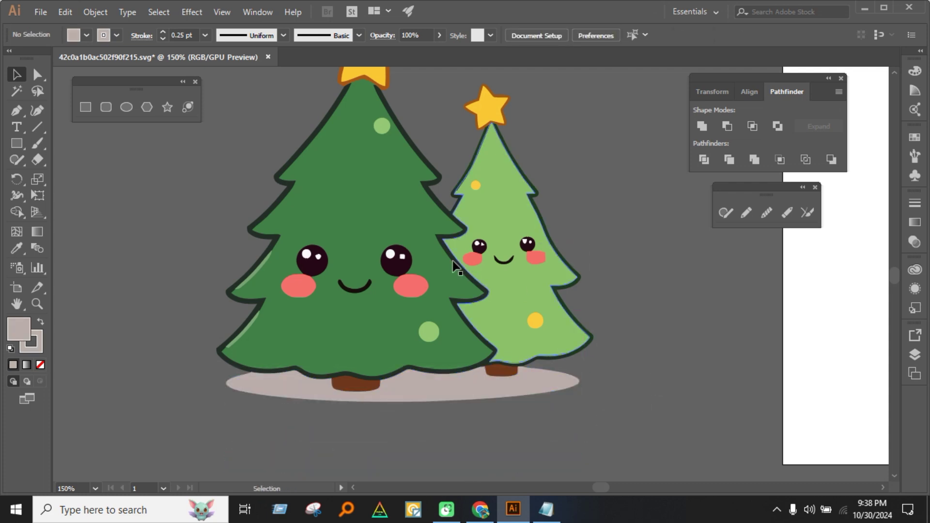
Delete the left blush spot on the larger tree's face and draw a flat pink ellipse beneath the left eye instead
scroll(424, 303, down, 1)
scroll(364, 281, up, 4)
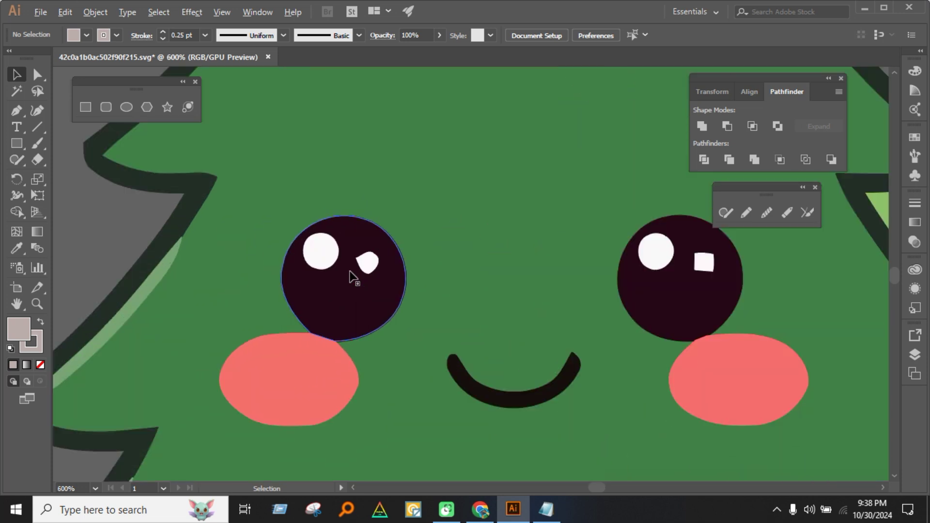
scroll(315, 308, down, 3)
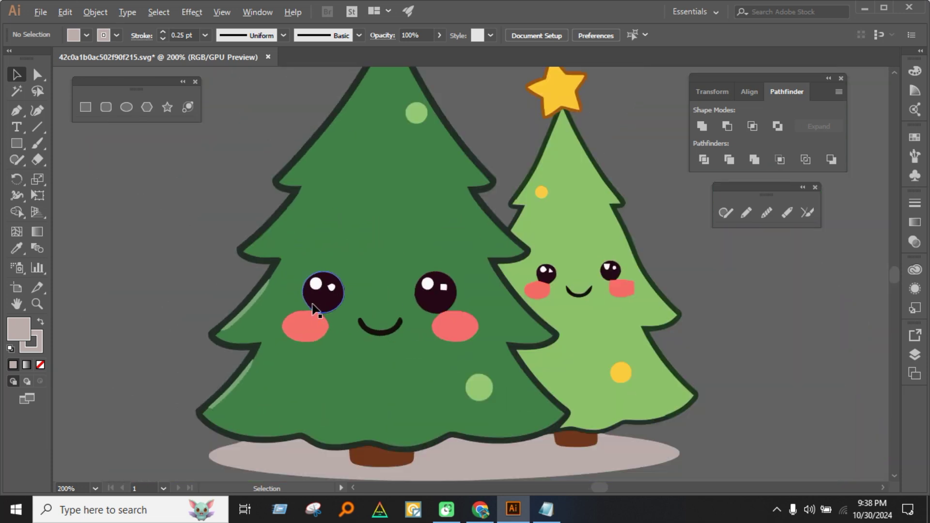
scroll(312, 306, down, 1)
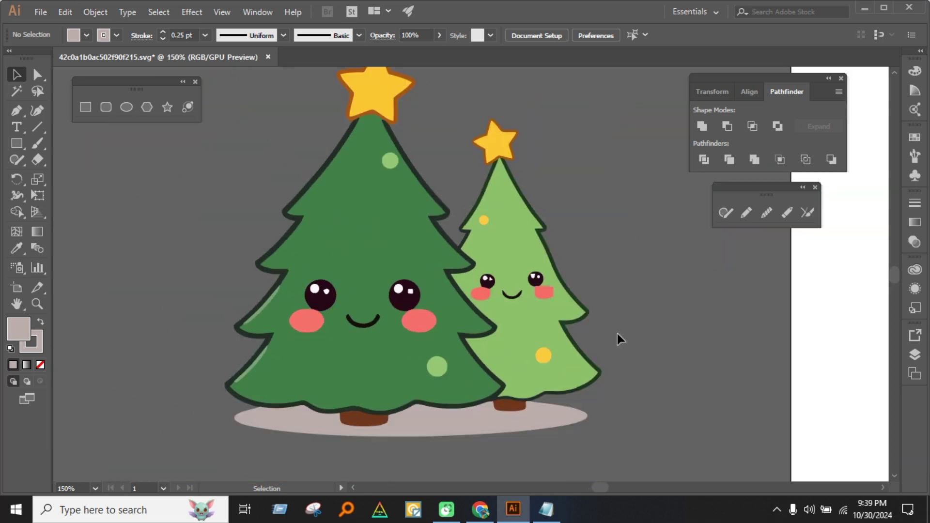
click(309, 320)
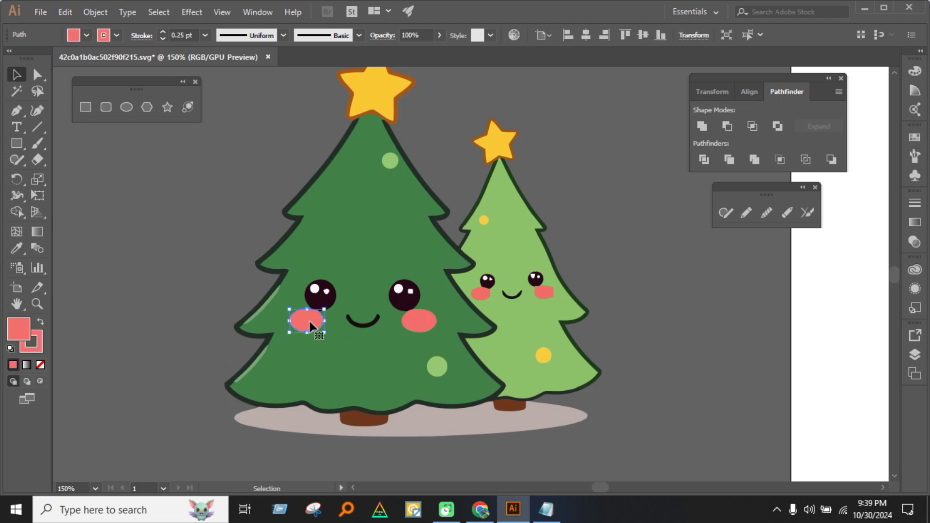
key(Delete)
click(126, 107)
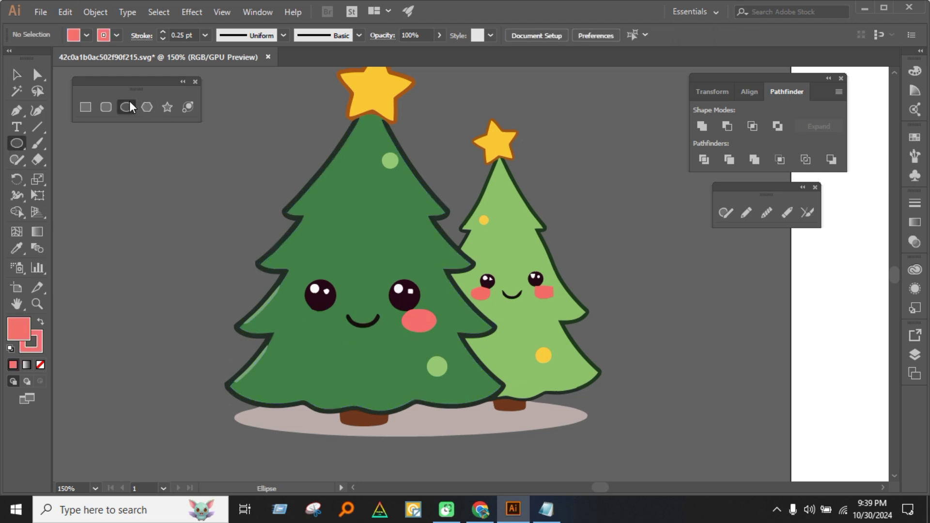
drag(304, 321, 336, 335)
click(17, 76)
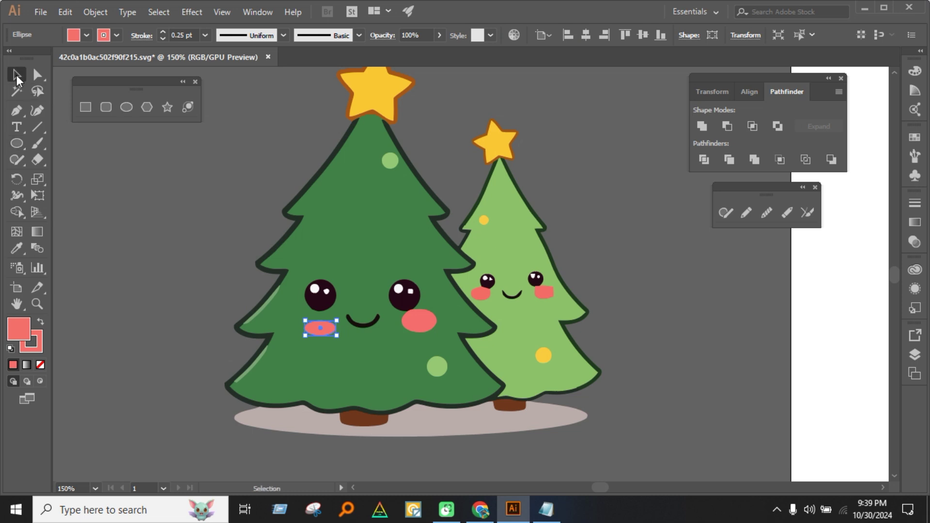
Delete the right blush spot on the larger tree's face
click(168, 218)
click(430, 324)
key(Delete)
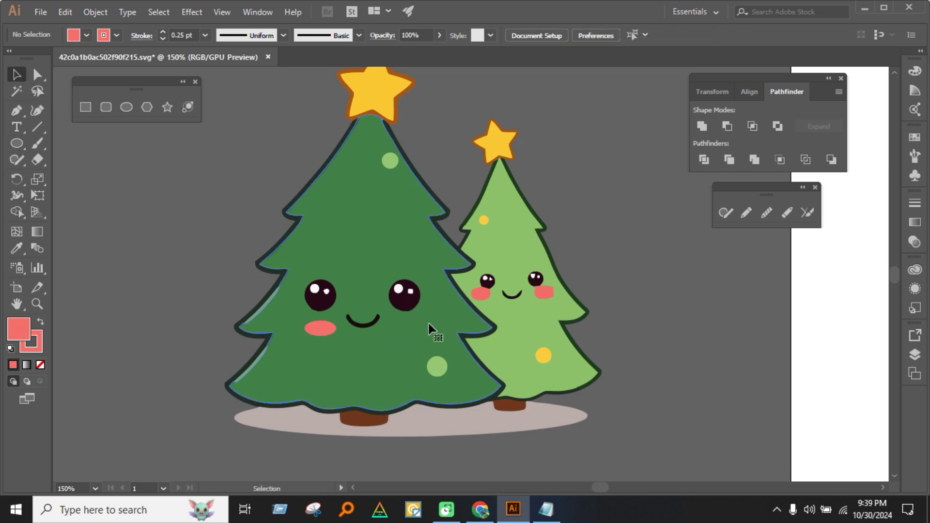
Draw a flat pink ellipse beneath the right eye of the larger tree, matching the left blush spot
click(127, 108)
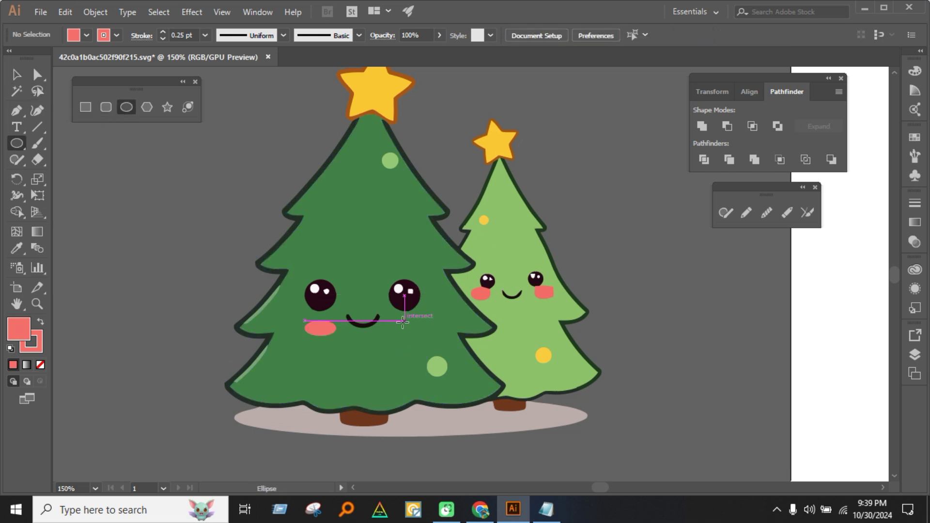
drag(403, 320, 431, 336)
key(v)
click(234, 261)
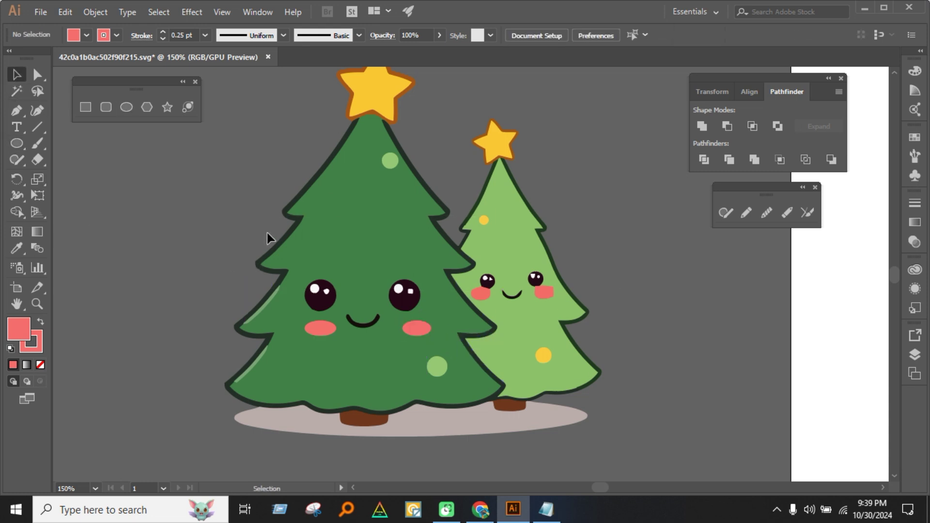
scroll(267, 233, down, 3)
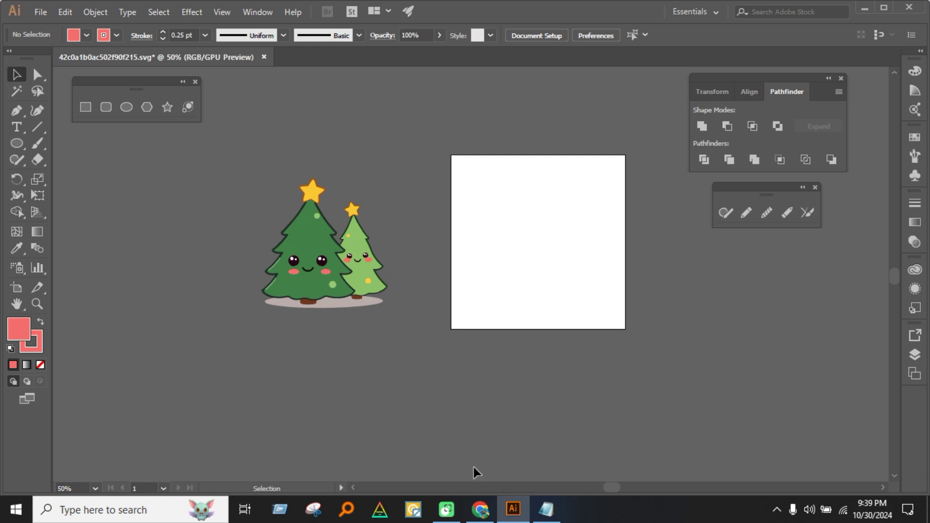
Switch to VectorArt.ai in Chrome, generate another image from the same Christmas trees prompt, and clear the prompt
click(480, 509)
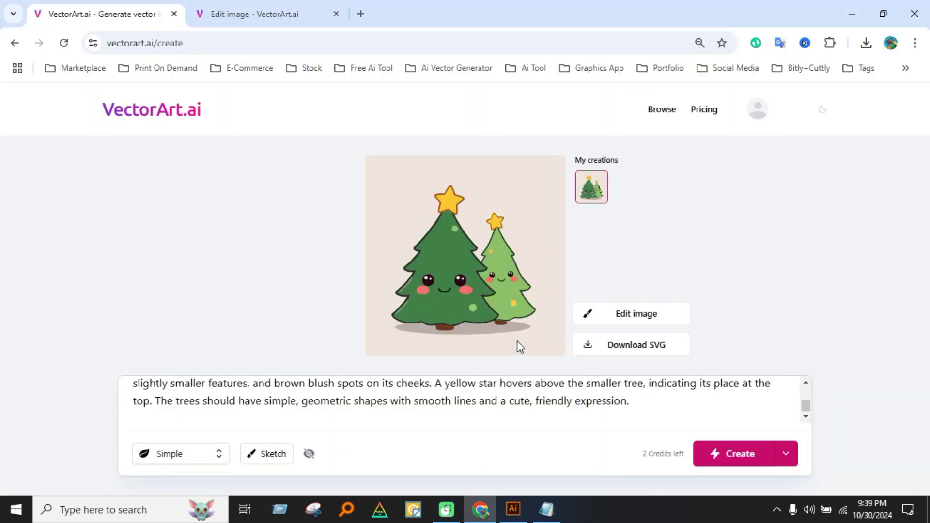
click(739, 453)
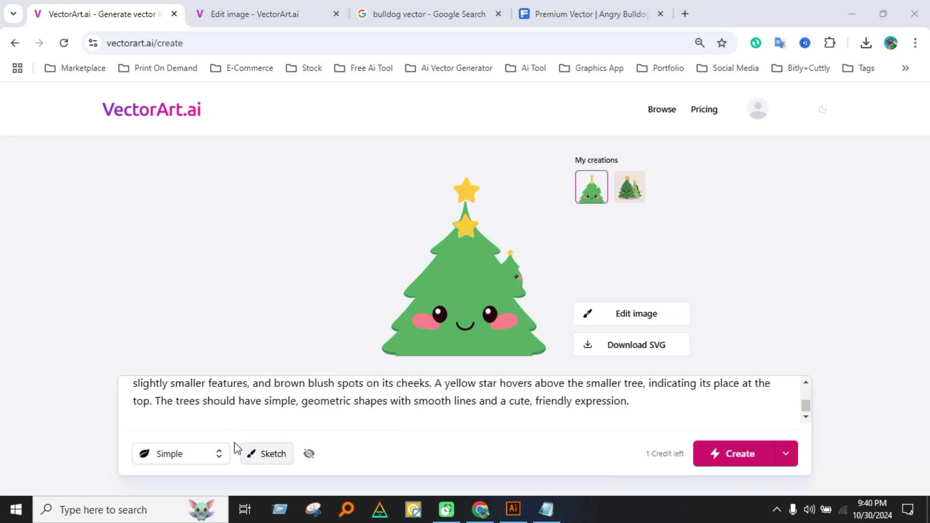
drag(627, 417, 76, 386)
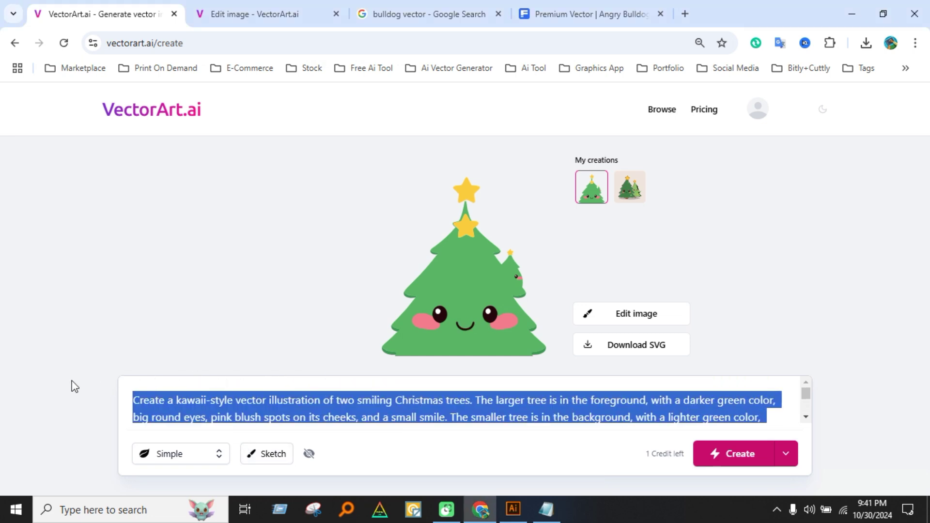
key(BackSpace)
Copy the title "Angry Bulldog mascot vector illustration" from the open Freepik page
click(622, 24)
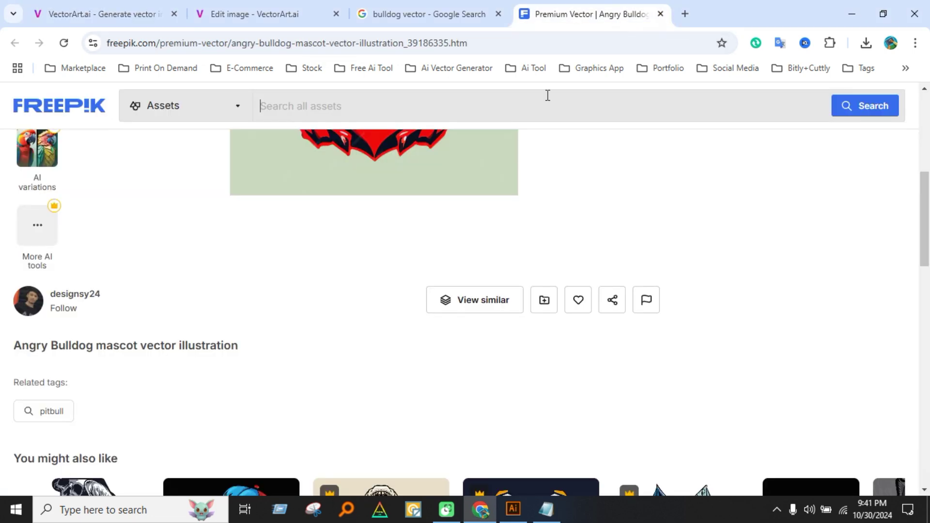
scroll(394, 336, up, 3)
scroll(330, 349, down, 4)
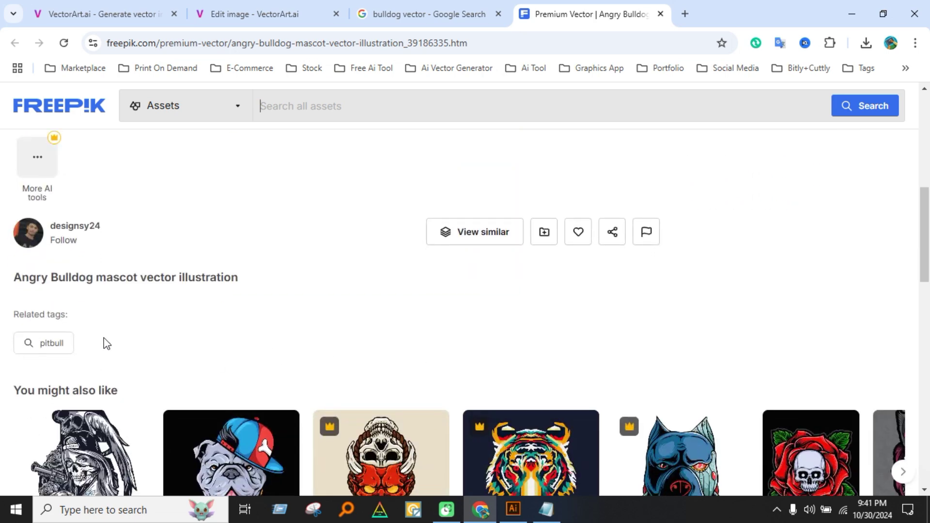
drag(14, 277, 311, 289)
key(ctrl+c)
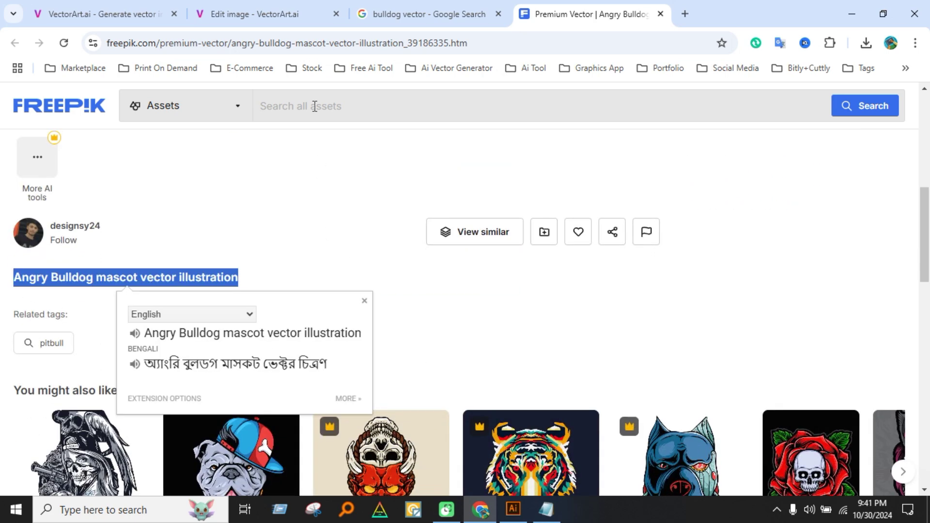
Generate a VectorArt.ai image with the prompt "create Angry Bulldog mascot vector illustration with white background", pasting in the copied title
click(111, 7)
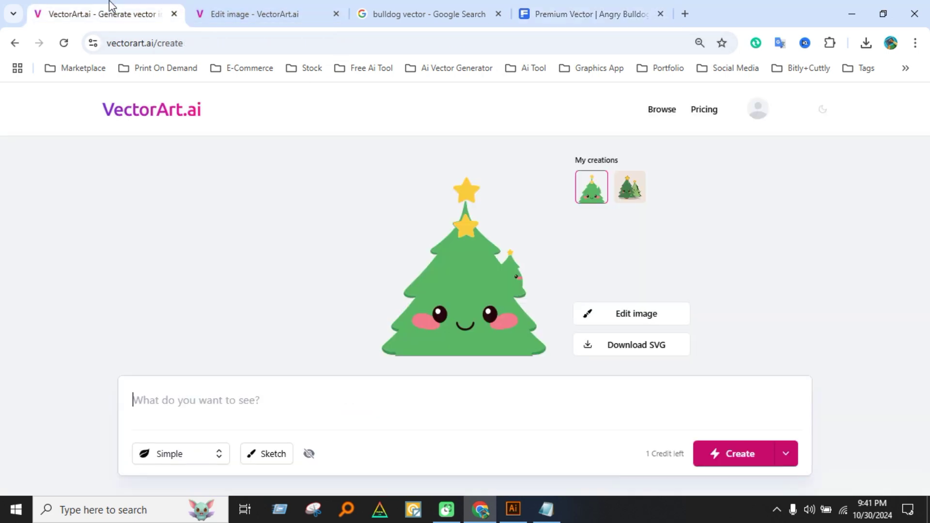
click(255, 416)
text(create)
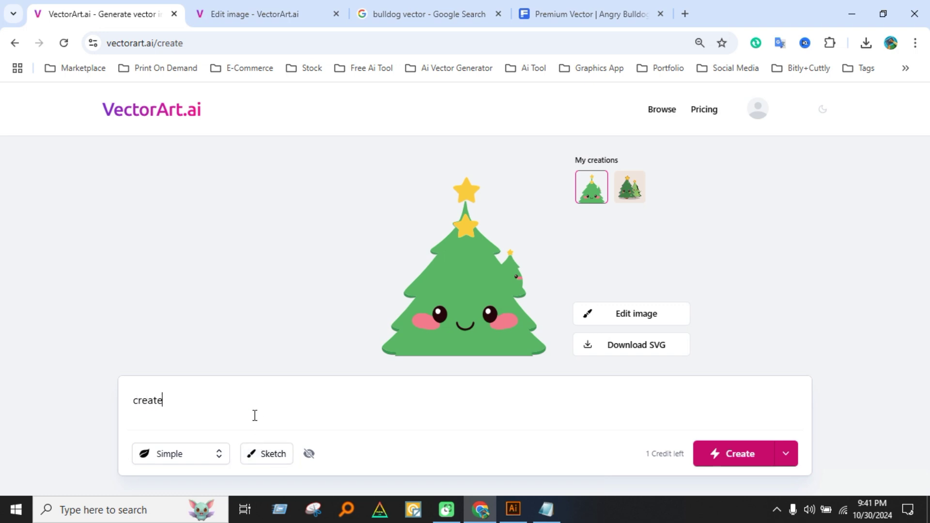
key(ctrl+v)
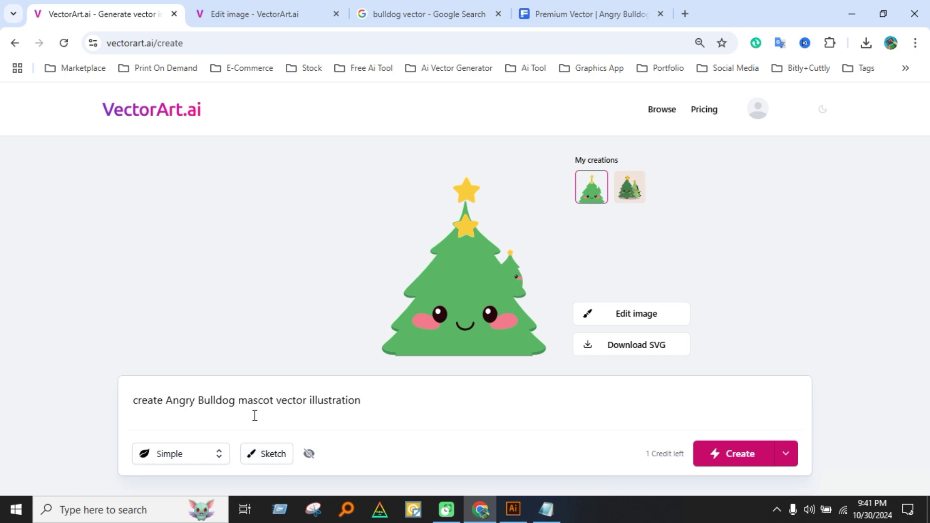
text(with white backgro)
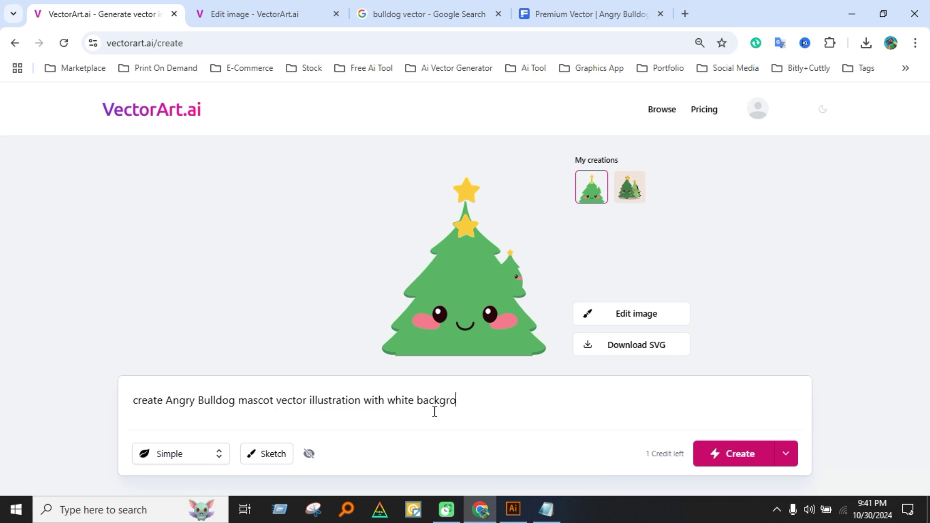
text(und)
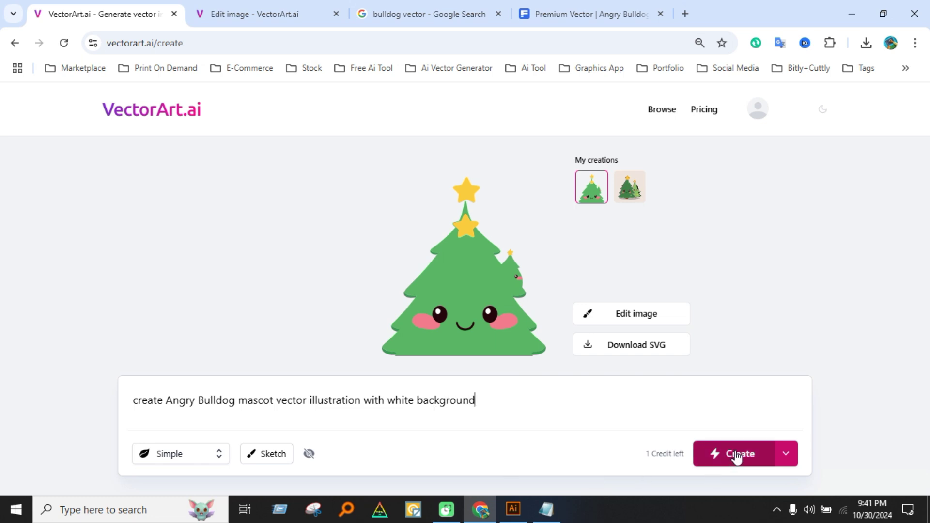
click(737, 456)
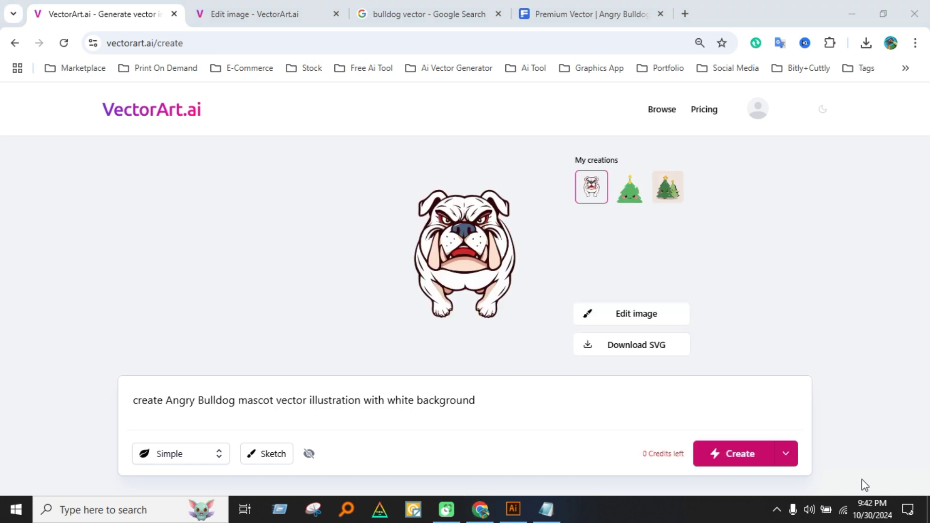
Download the generated bulldog image as an SVG file
mouse_move(427, 208)
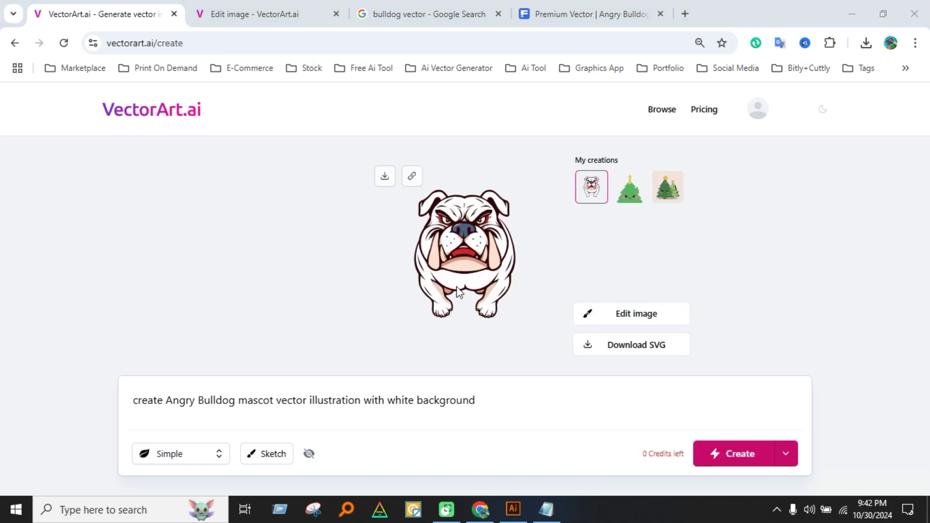
click(384, 181)
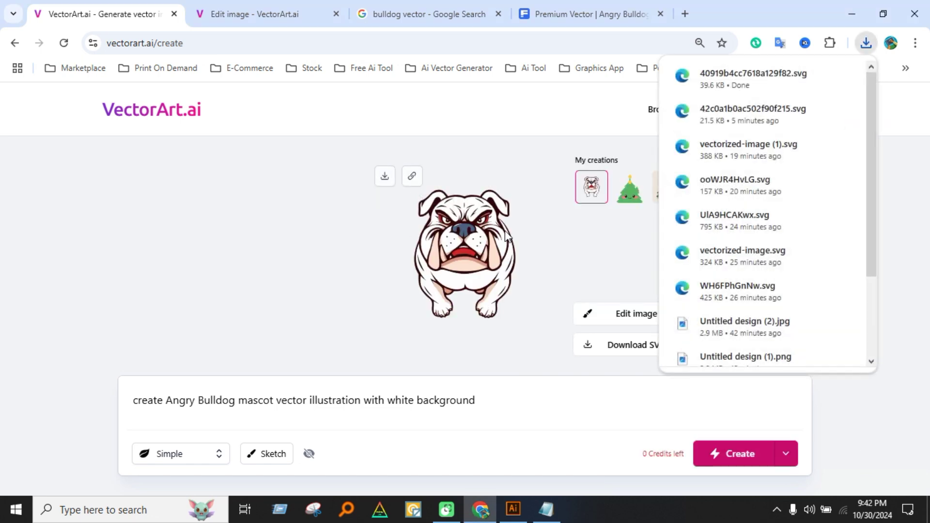
click(853, 407)
Switch to Illustrator and open 40919b4cc7618a129f82.svg from the Downloads folder
click(513, 508)
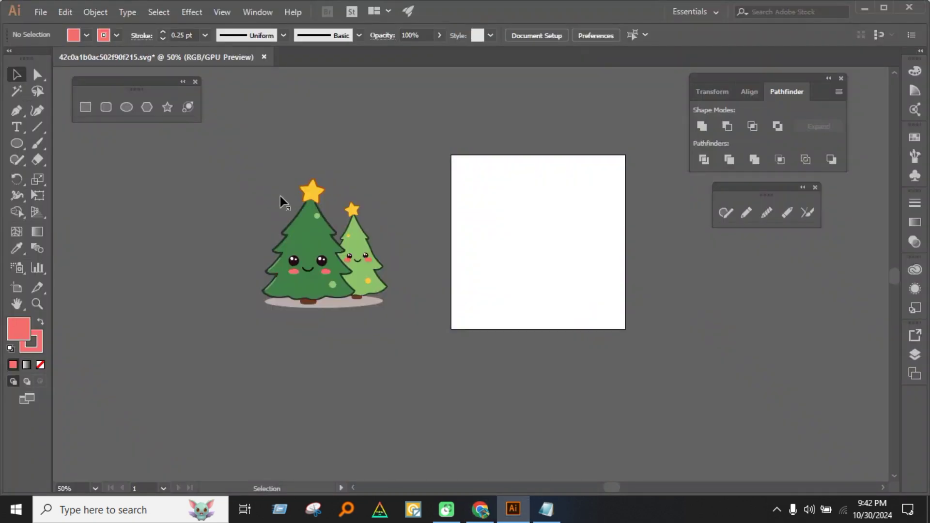
click(40, 12)
click(64, 57)
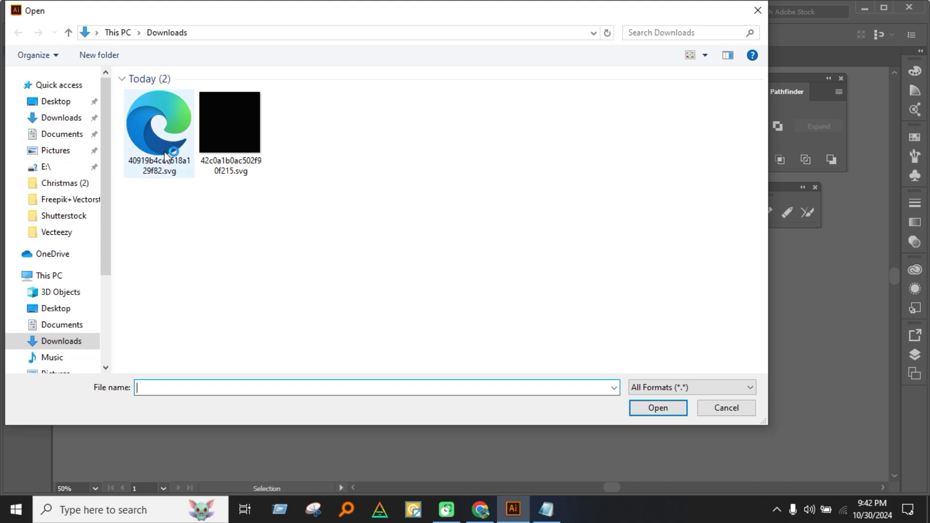
click(165, 151)
click(676, 408)
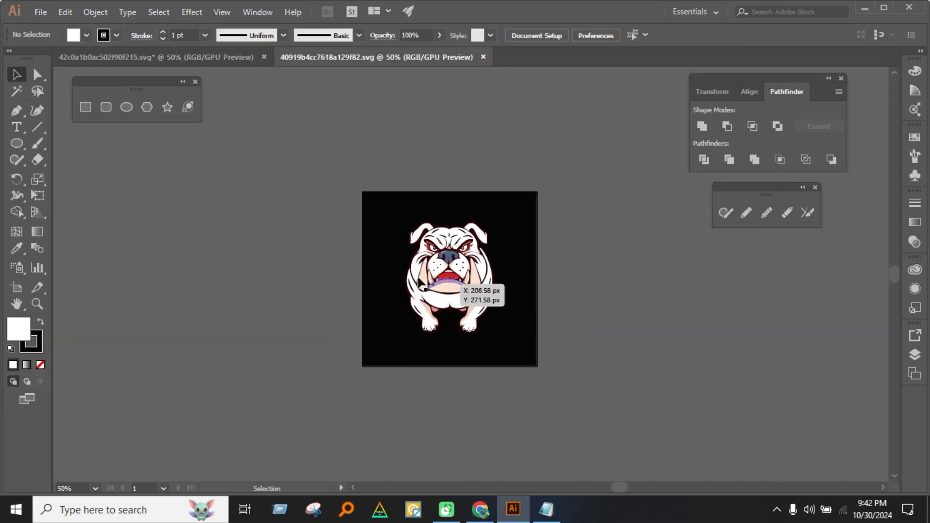
Separate the bulldog from the black background, placing it left of the artboard, and delete the black square
click(394, 236)
drag(535, 246, 308, 240)
drag(279, 211, 577, 284)
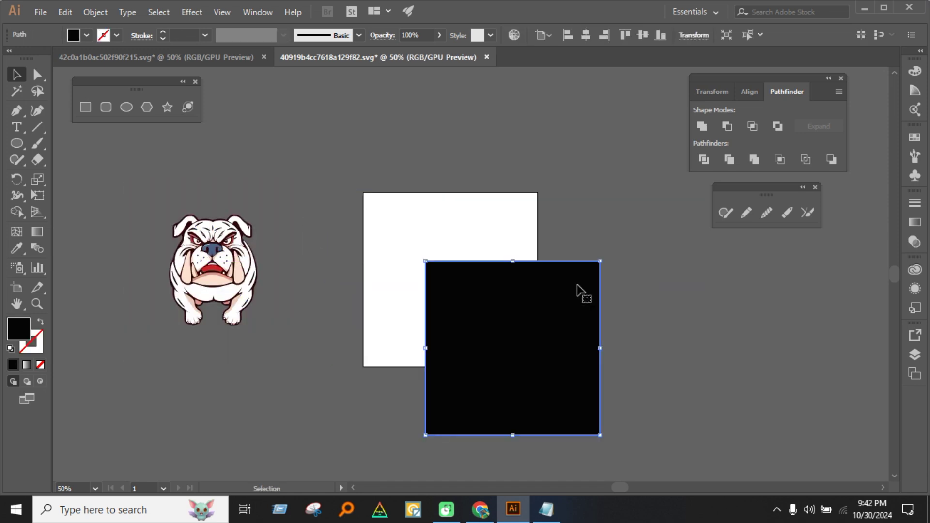
key(Delete)
Try moving the peach chin shape out to the right of the bulldog, and undo the move
scroll(127, 244, up, 4)
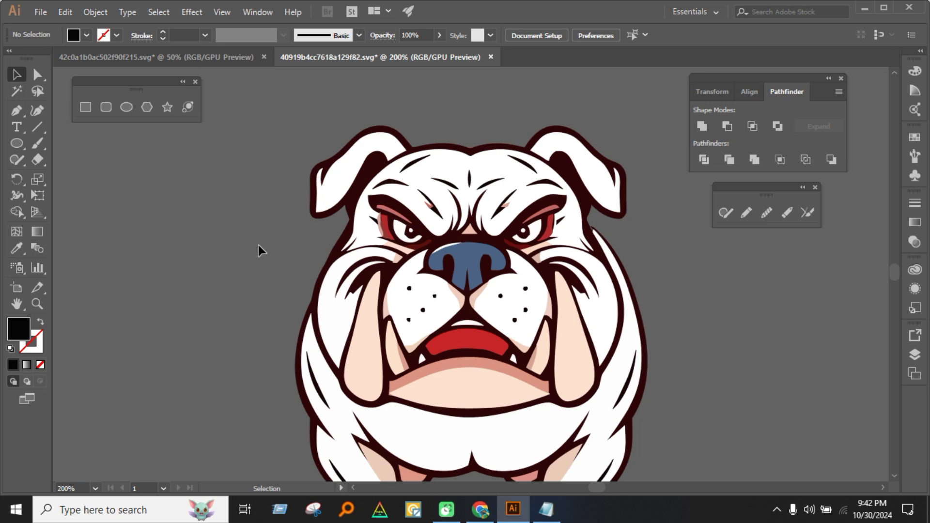
scroll(209, 232, down, 2)
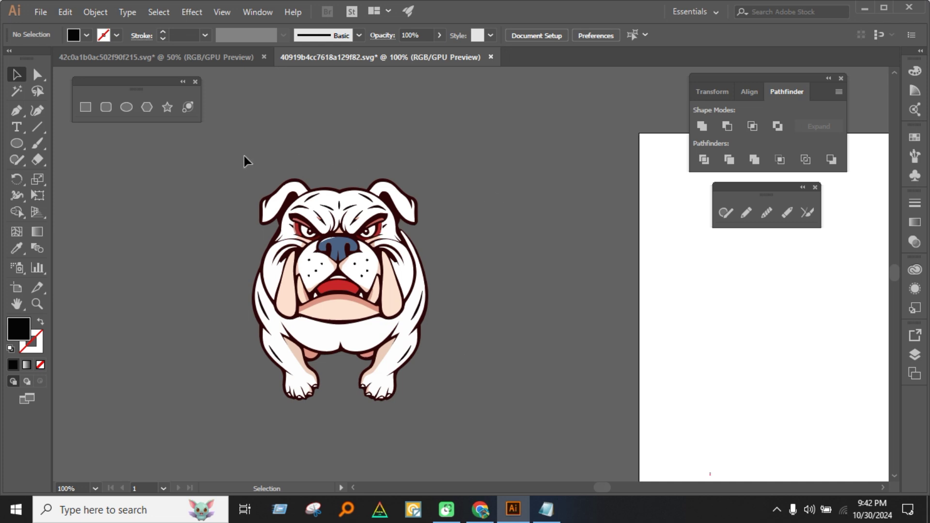
drag(365, 317, 533, 327)
key(ctrl+z)
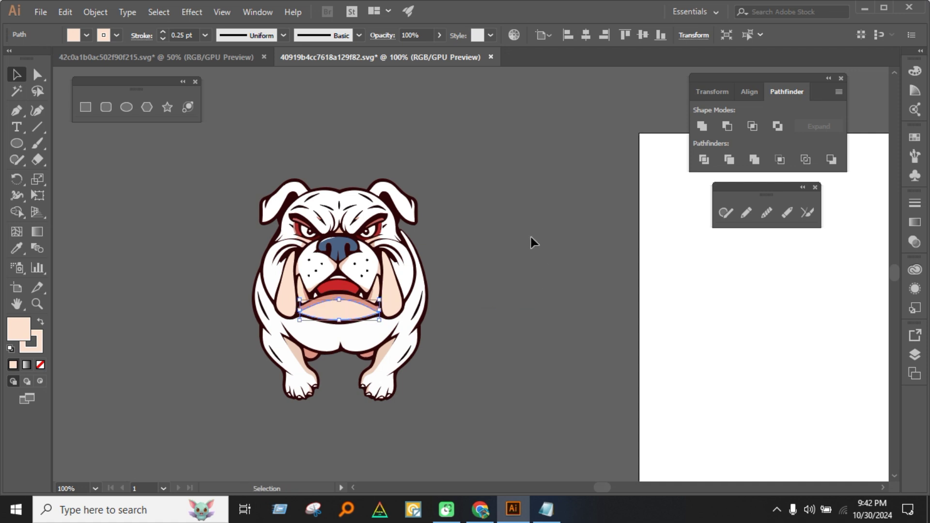
click(533, 235)
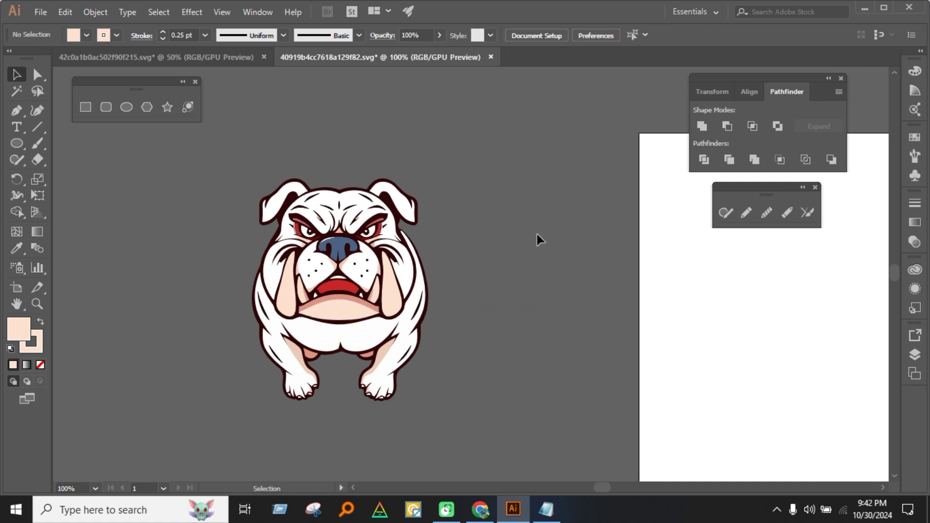
Try moving the bulldog's white forehead shape above its head, and undo the move
drag(342, 193, 342, 150)
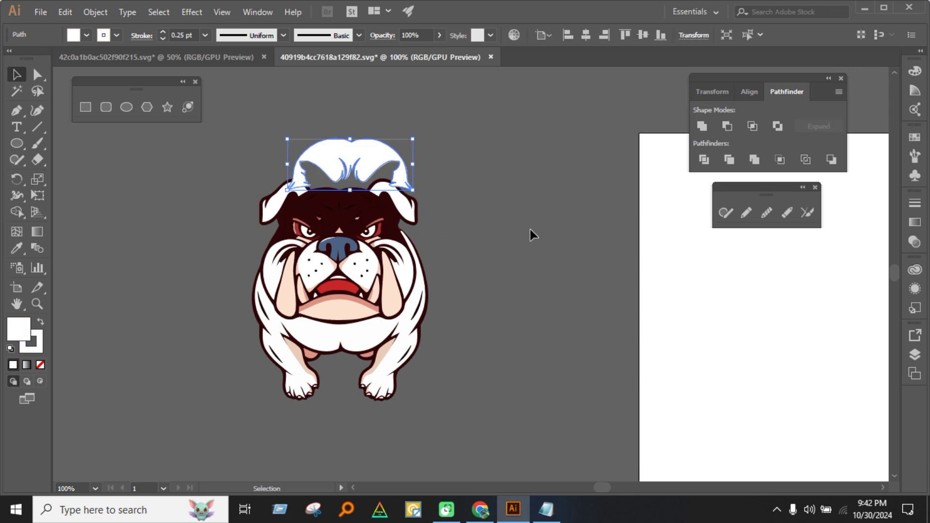
key(ctrl+z)
click(499, 267)
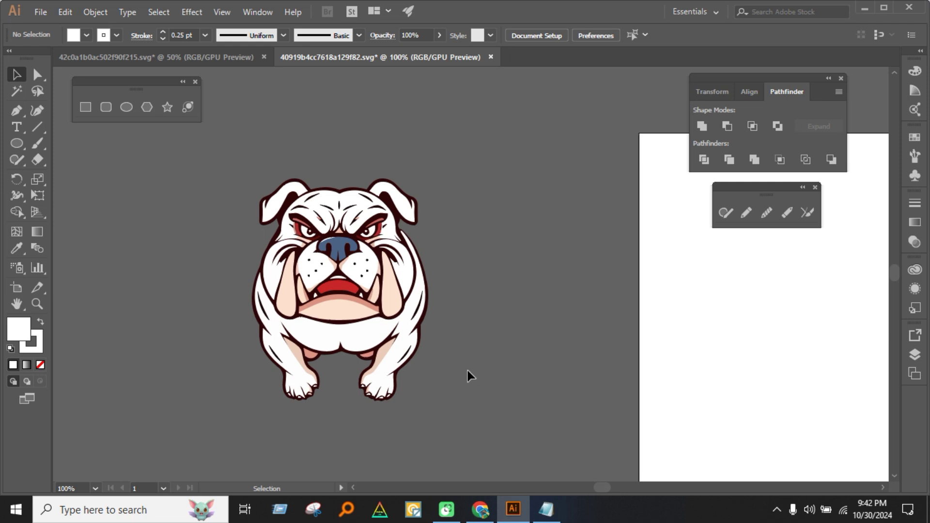
Switch to Chrome and examine the Premium and Unlimited plan features, API plan and FAQ on the VectorArt.ai pricing page
click(481, 509)
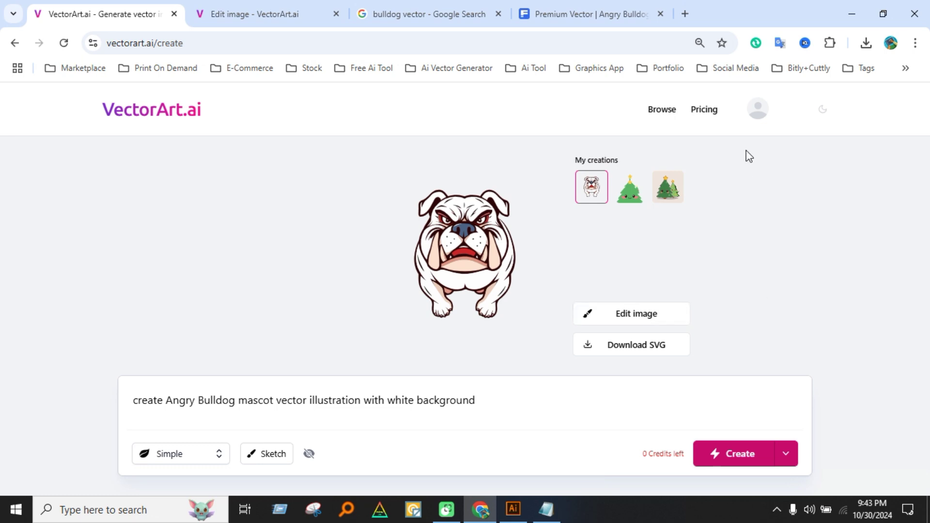
click(706, 111)
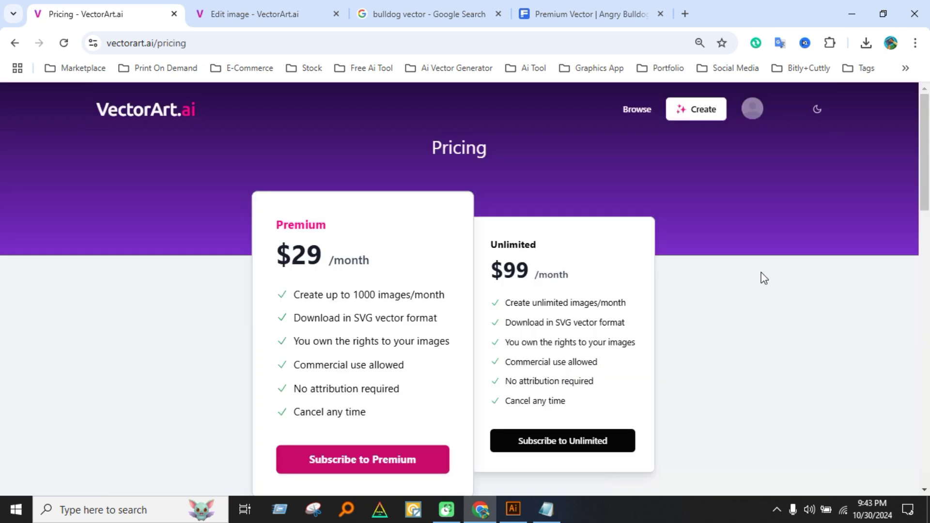
scroll(344, 285, down, 1)
scroll(332, 286, up, 1)
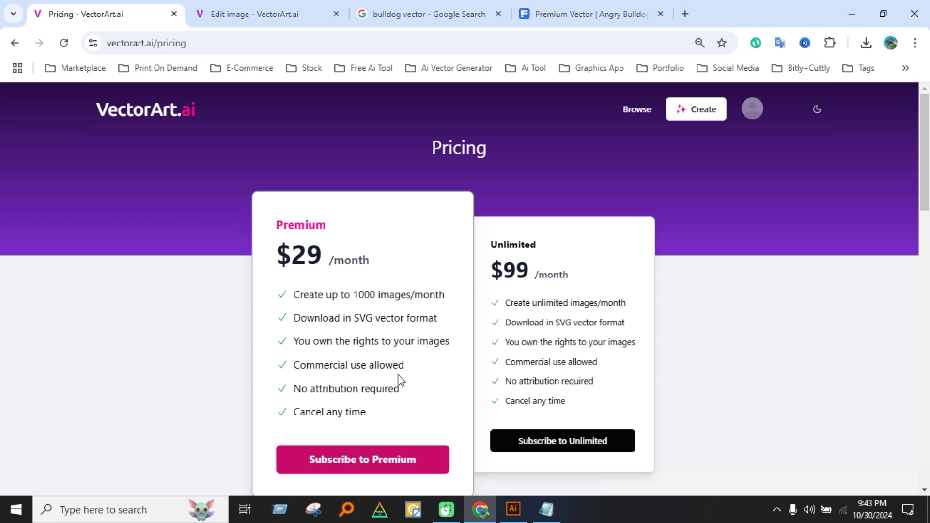
scroll(396, 376, down, 1)
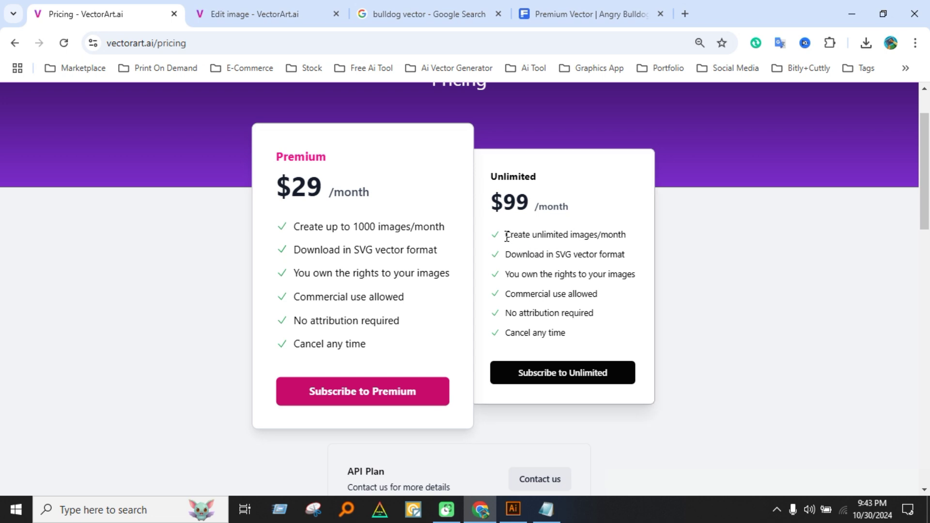
drag(505, 235, 641, 236)
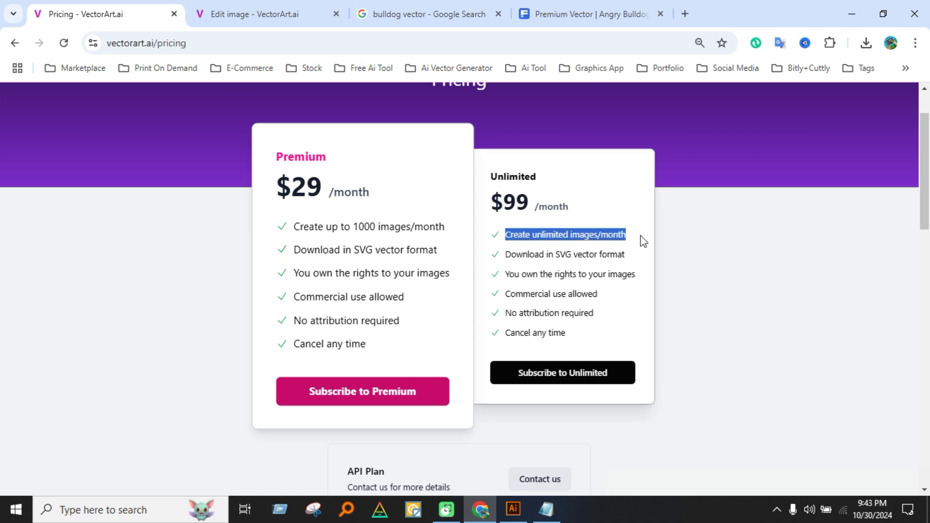
click(708, 289)
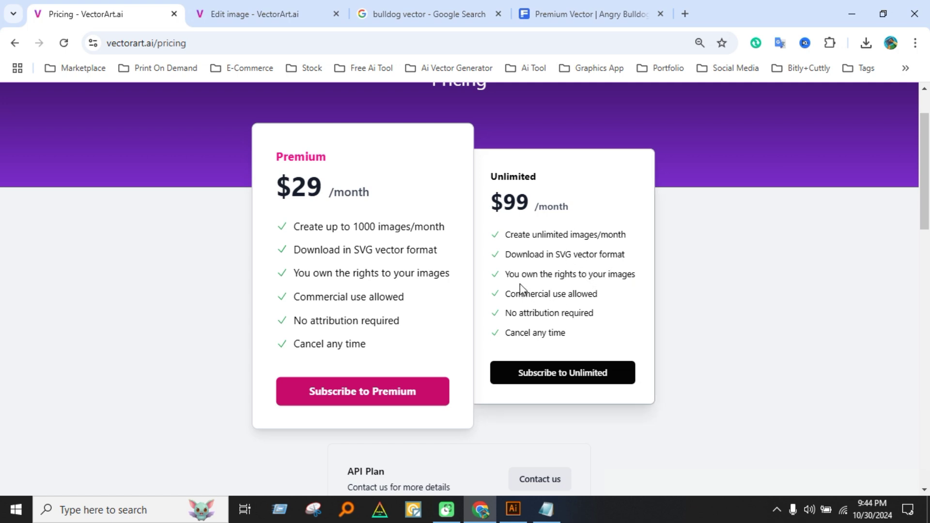
drag(506, 274, 639, 277)
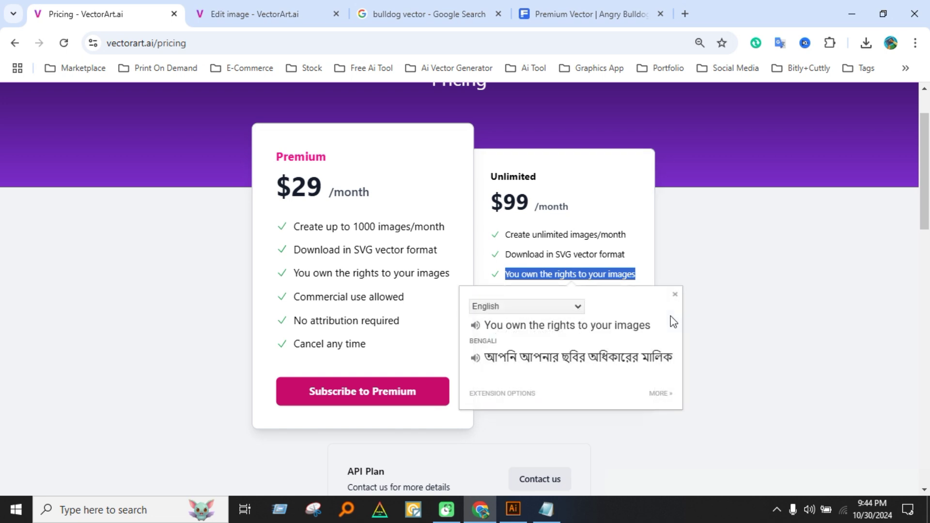
click(726, 315)
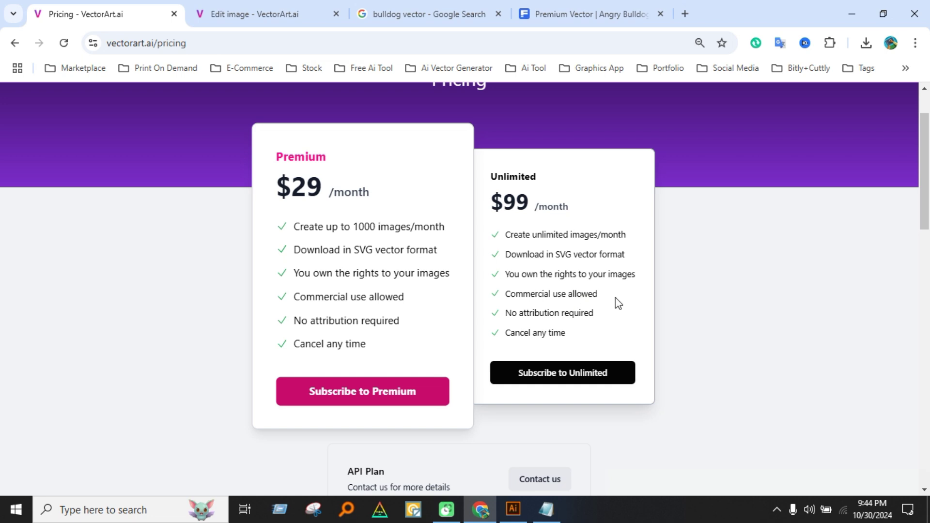
scroll(685, 318, down, 3)
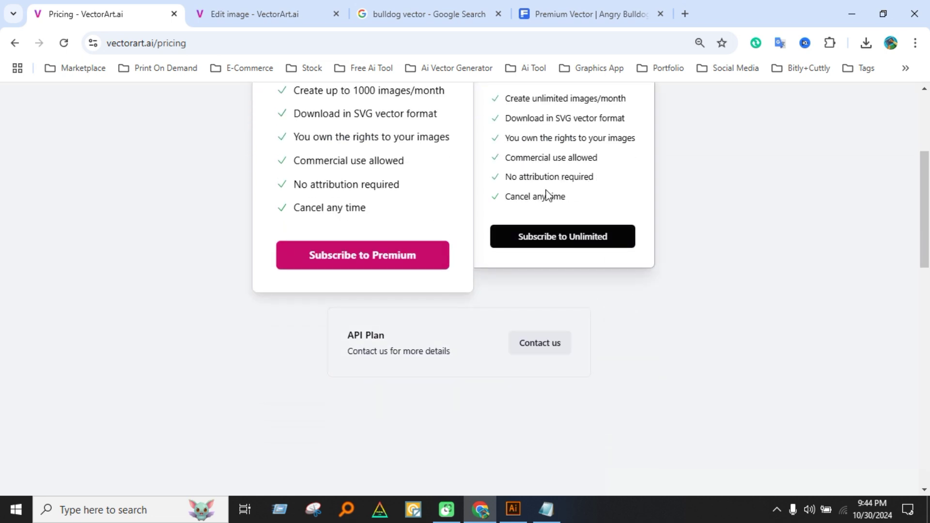
scroll(613, 334, down, 4)
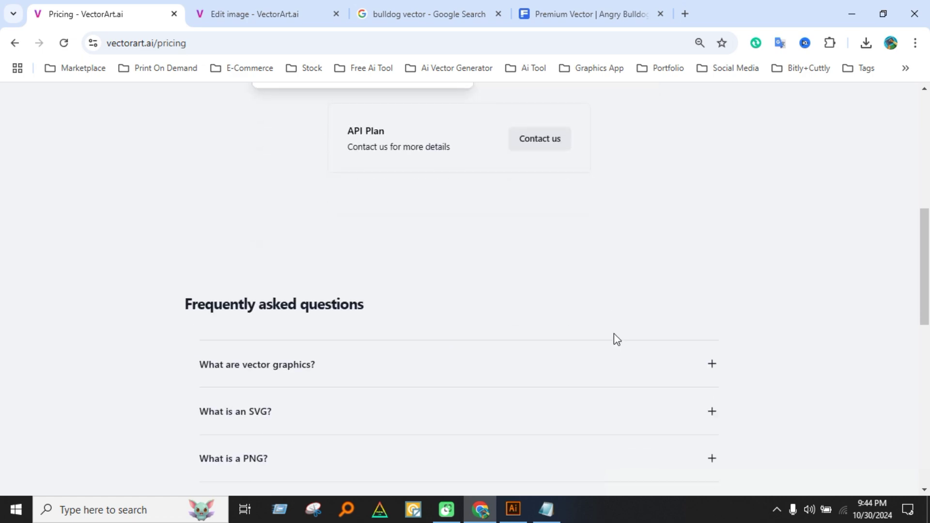
scroll(572, 351, up, 8)
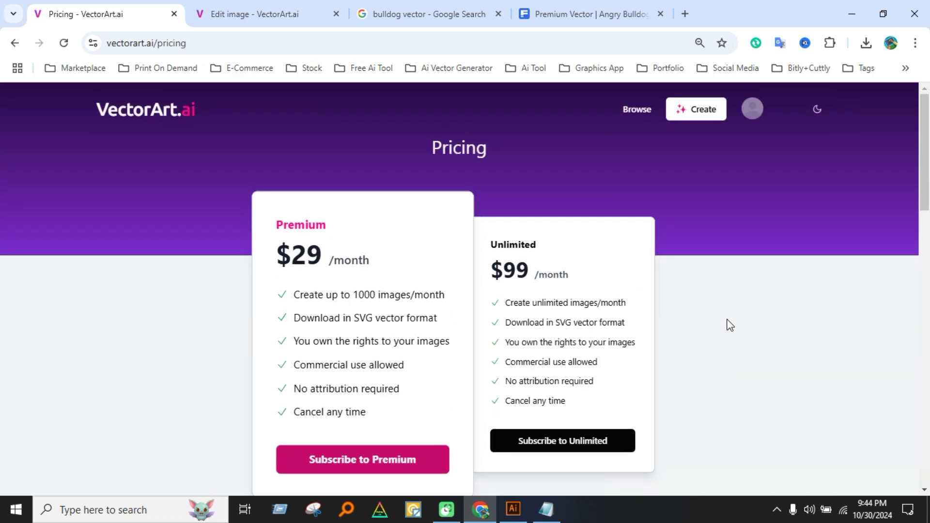